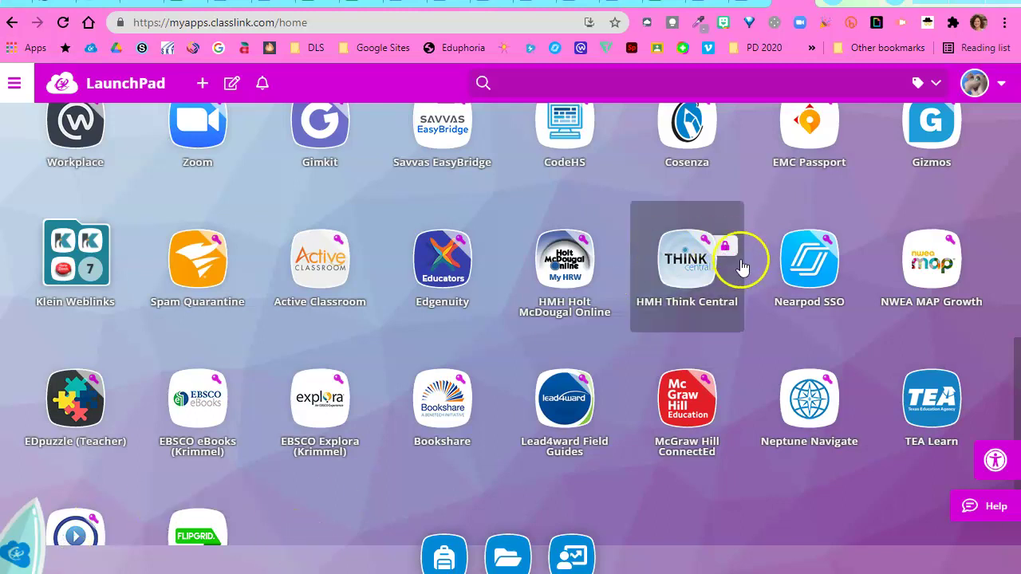
Launch the NWEA MAP Growth app from the ClassLink LaunchPad apps page
{"action": "left_click", "coordinate": [903, 281]}
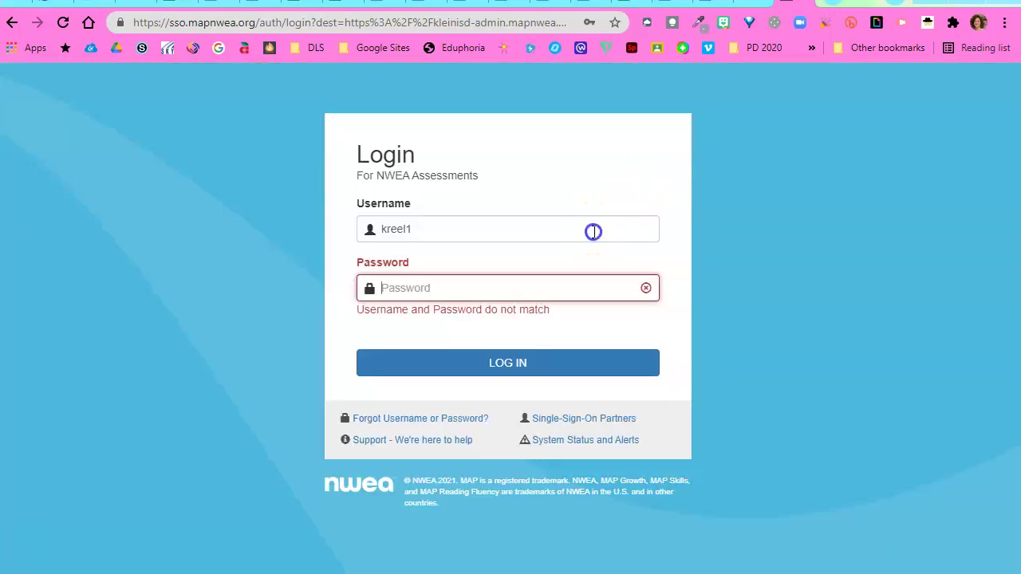
Sign in to NWEA MAP Growth with the saved login credentials
{"action": "left_click", "coordinate": [593, 231]}
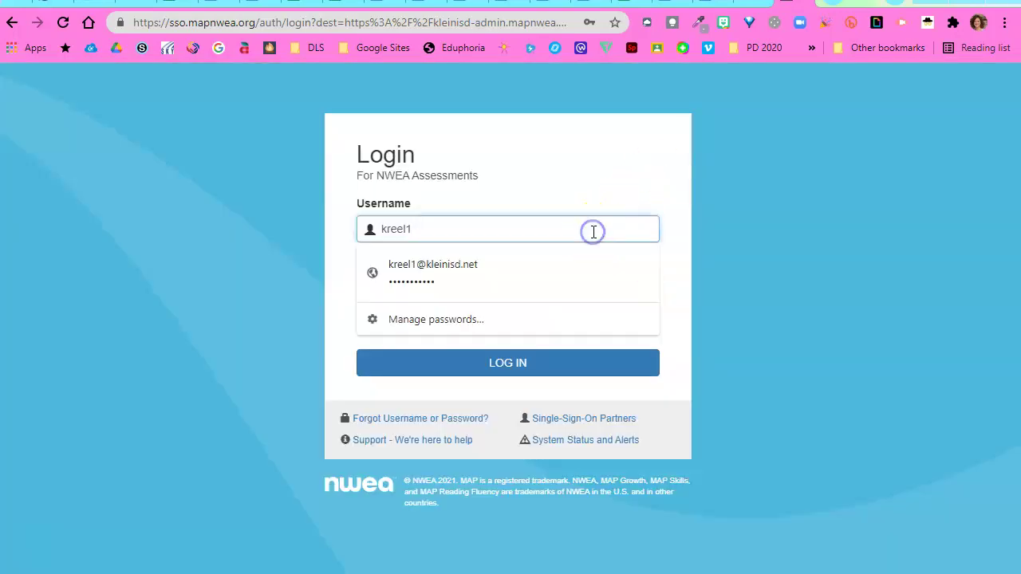
{"action": "left_click", "coordinate": [585, 279]}
{"action": "left_click", "coordinate": [533, 363]}
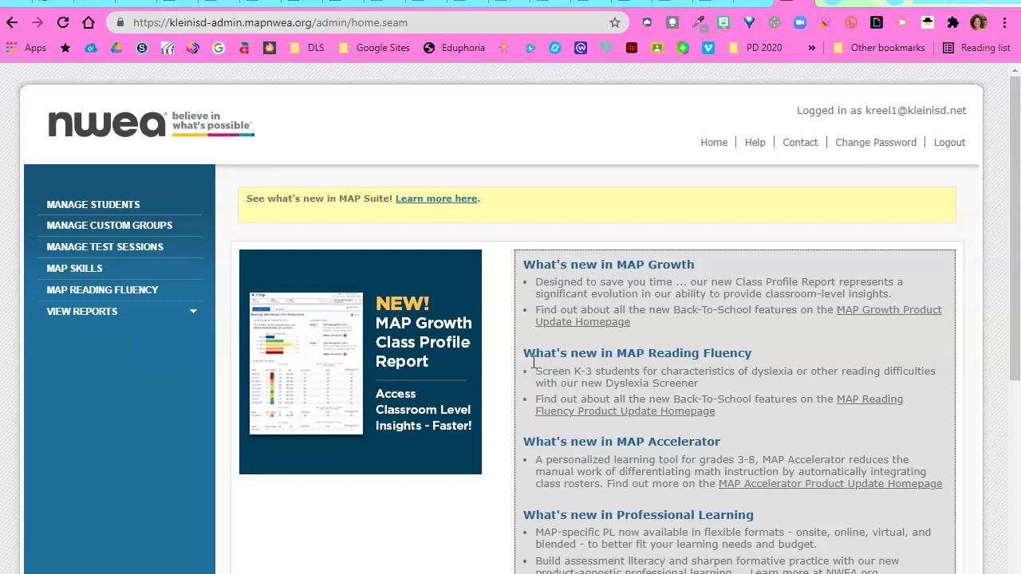
{"action": "left_click_drag", "start_coordinate": [533, 363], "coordinate": [327, 239]}
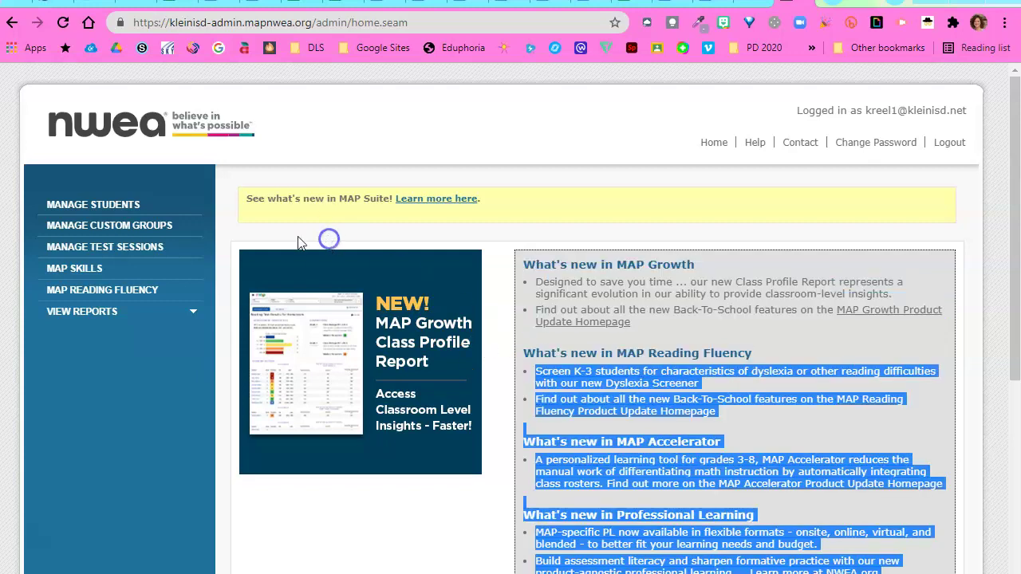
Go to Manage Test Sessions and start a new Find Students to Test search
{"action": "left_click", "coordinate": [144, 255]}
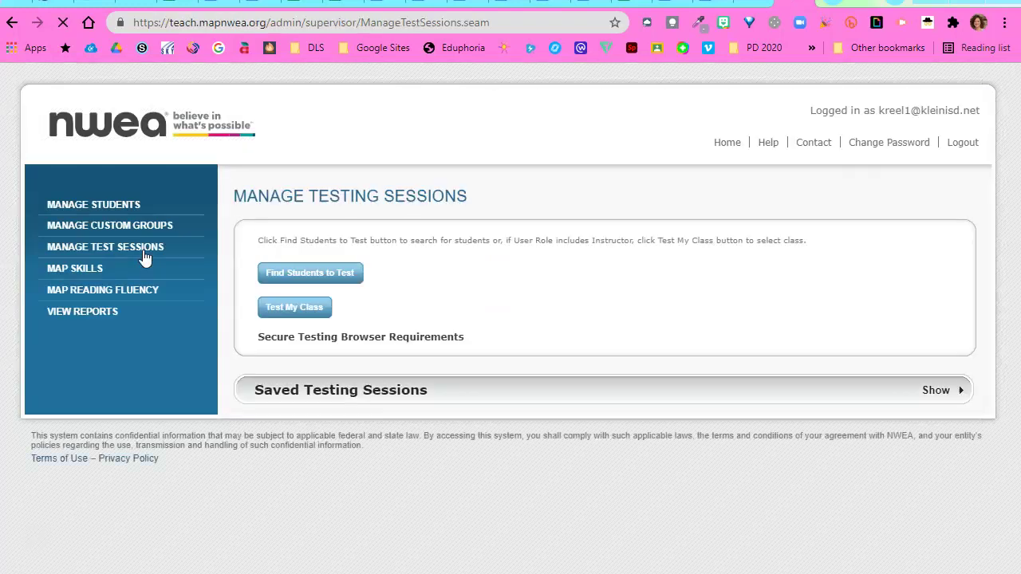
{"action": "left_click", "coordinate": [390, 339]}
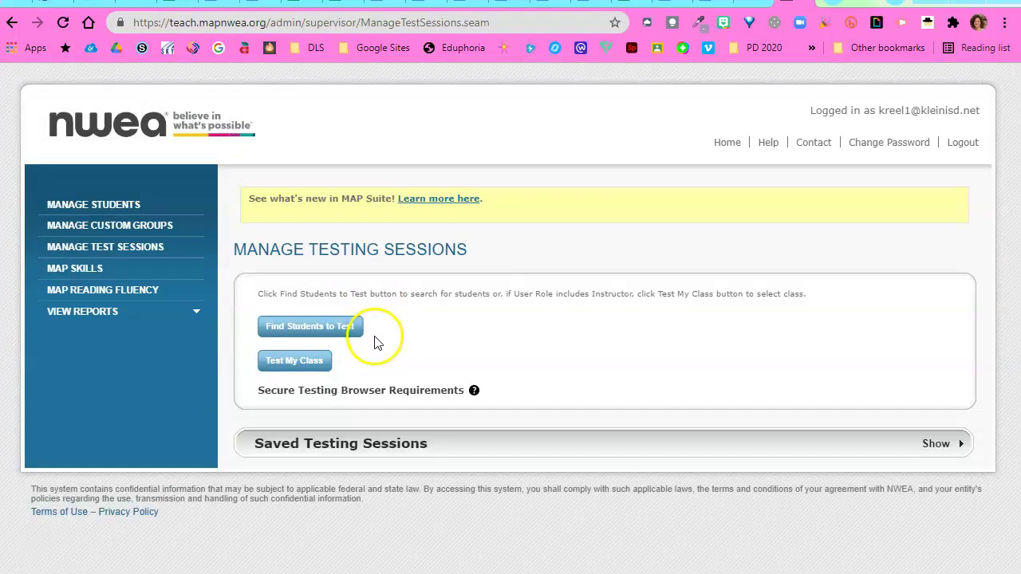
{"action": "left_click", "coordinate": [339, 334]}
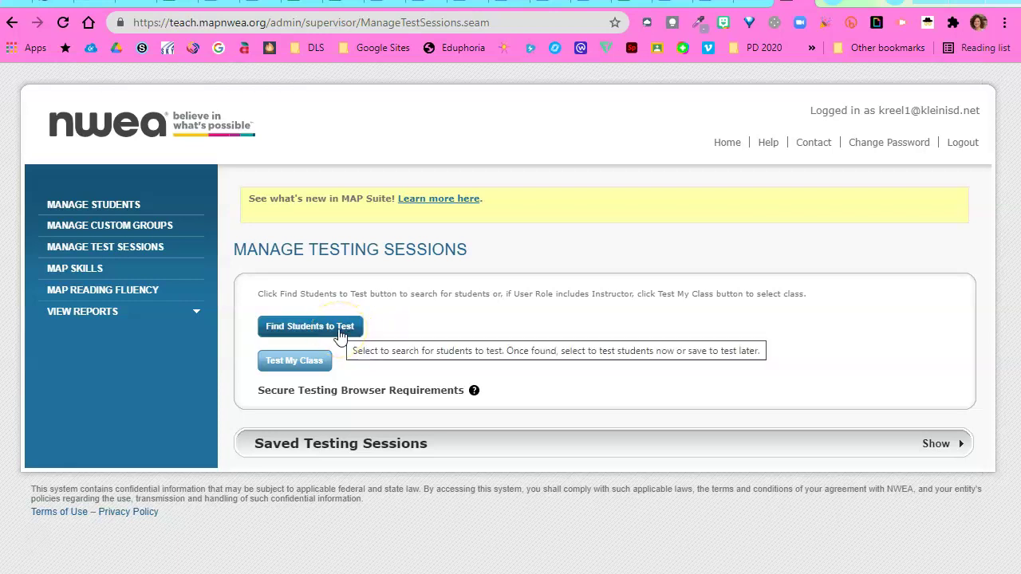
{"action": "left_click", "coordinate": [339, 333]}
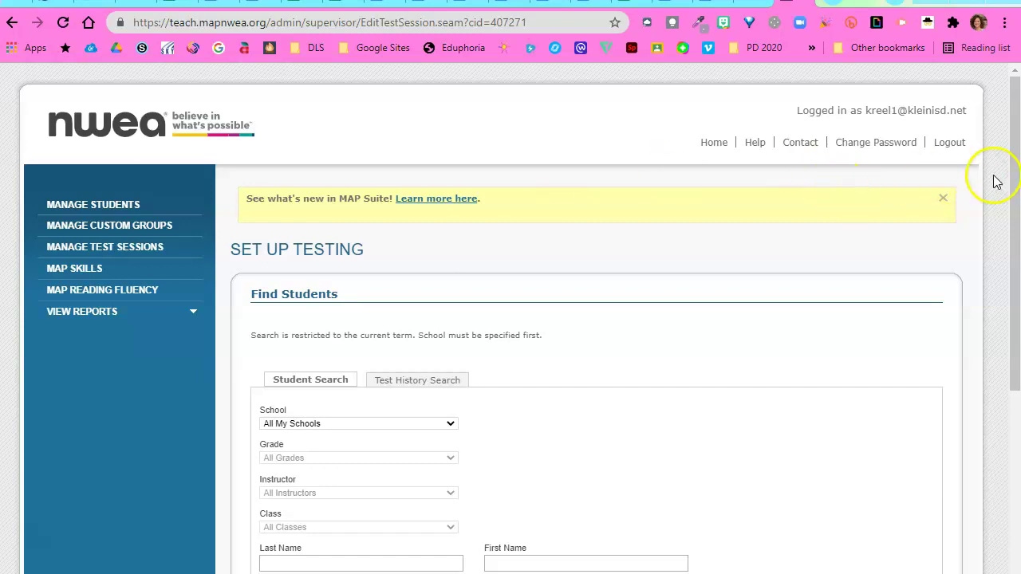
{"action": "left_click_drag", "start_coordinate": [1014, 189], "coordinate": [1017, 295]}
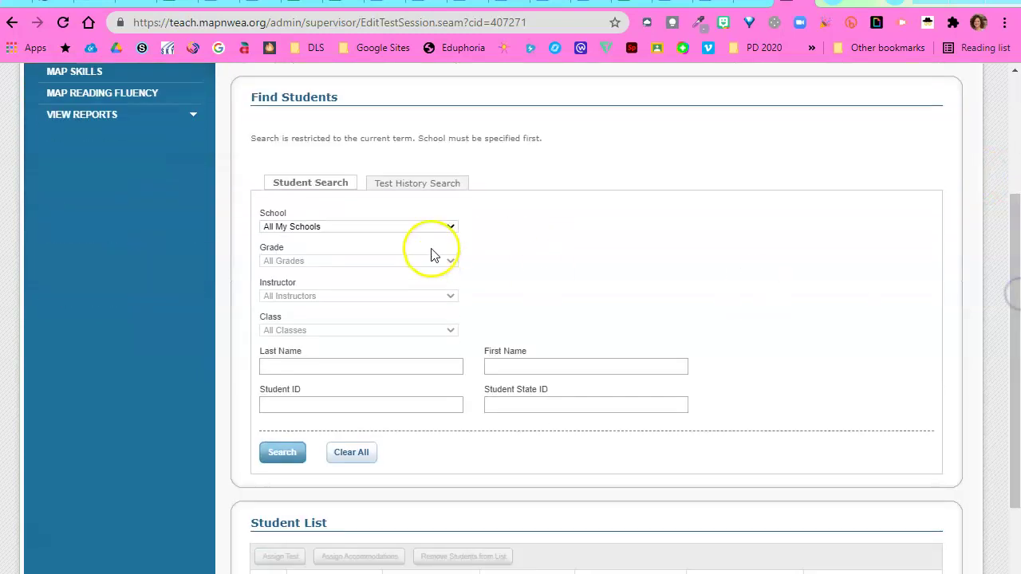
Set the student search school to Krimmel Intermediate and grade to 7
{"action": "left_click", "coordinate": [431, 230]}
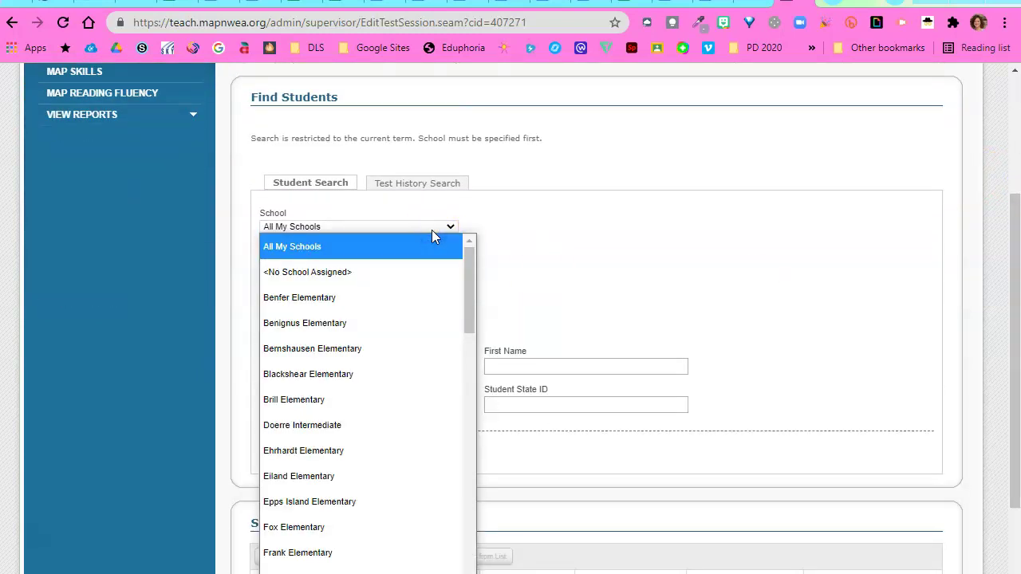
{"action": "type", "text": "krim"}
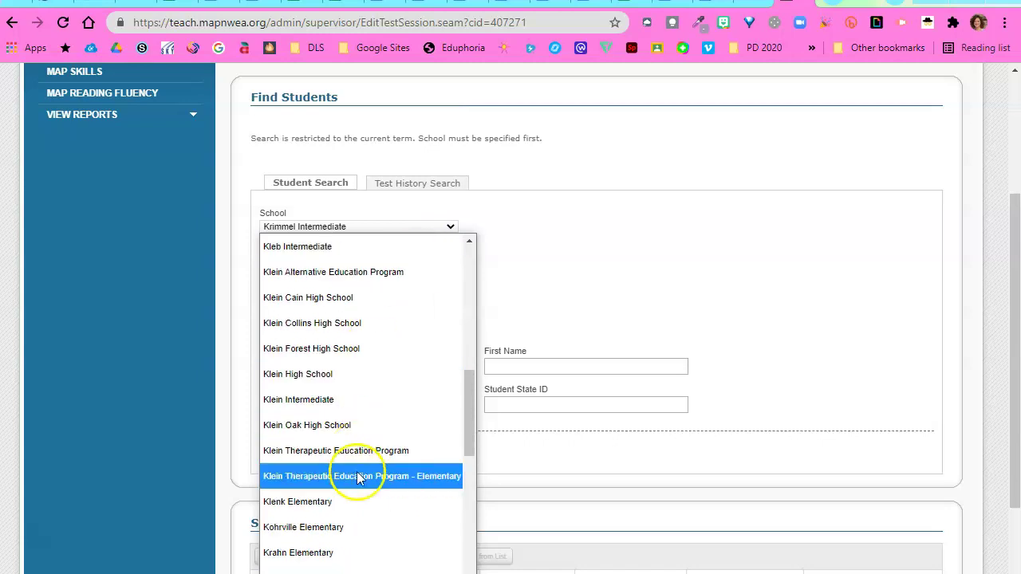
{"action": "left_click_drag", "start_coordinate": [467, 428], "coordinate": [463, 484]}
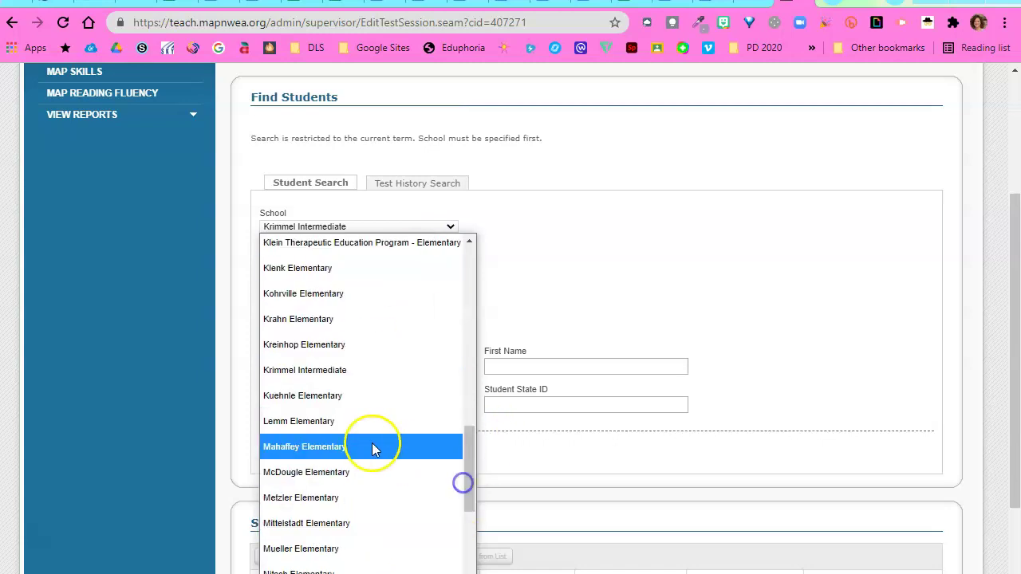
{"action": "left_click", "coordinate": [354, 366]}
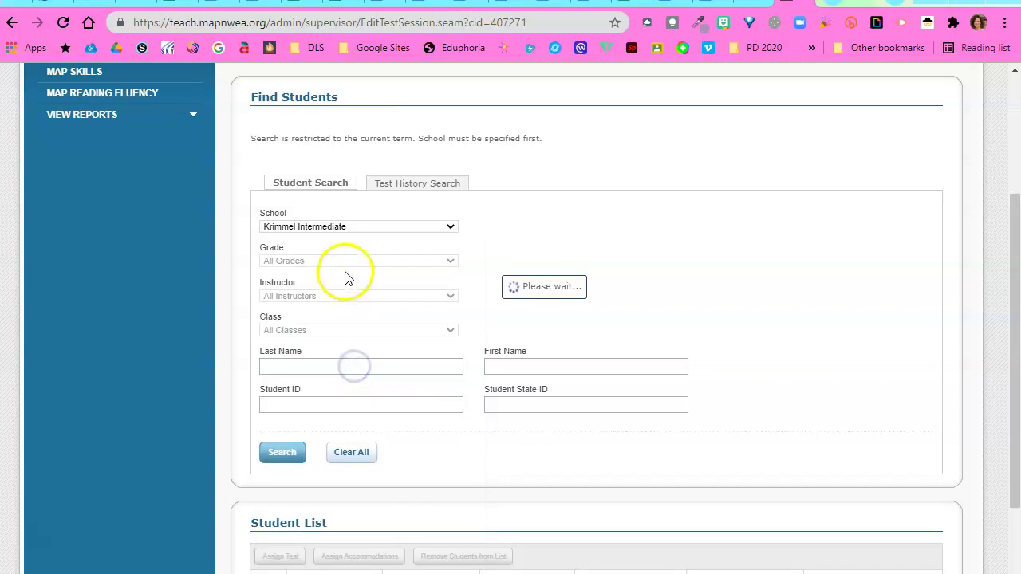
{"action": "left_click", "coordinate": [452, 263]}
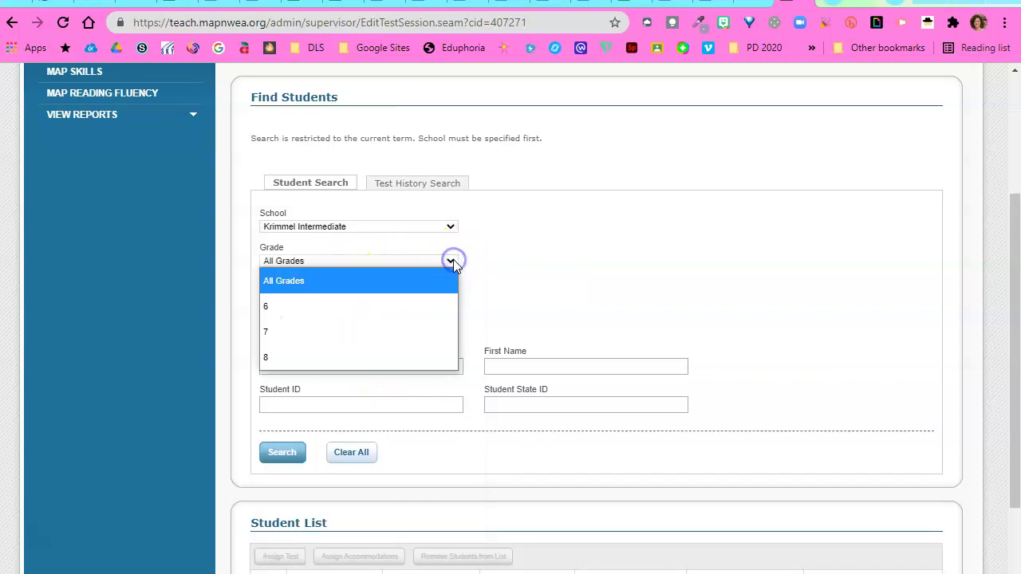
{"action": "left_click", "coordinate": [441, 332]}
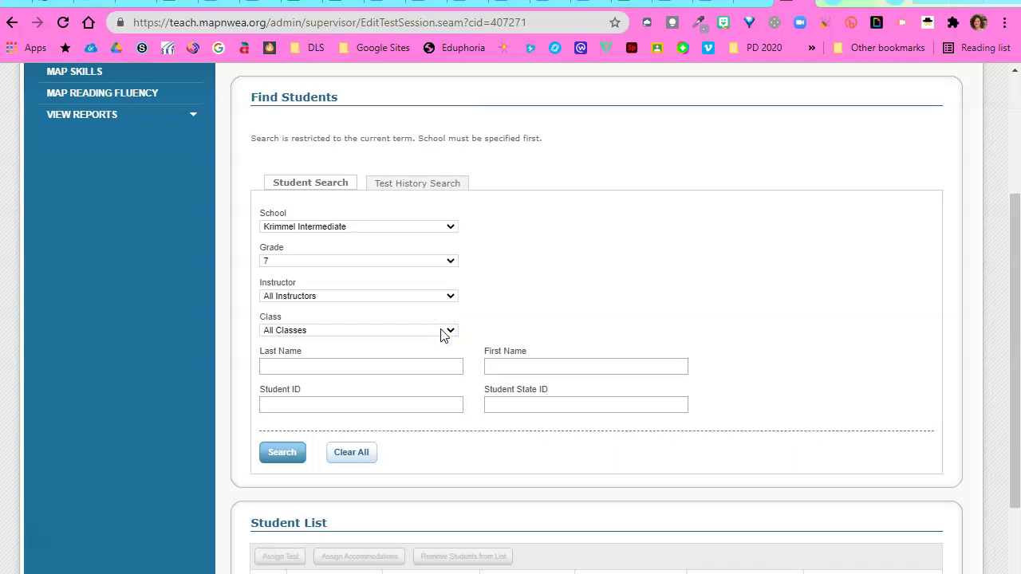
Choose the class teacher as instructor and QUEST 7-3 as the class
{"action": "left_click", "coordinate": [449, 297]}
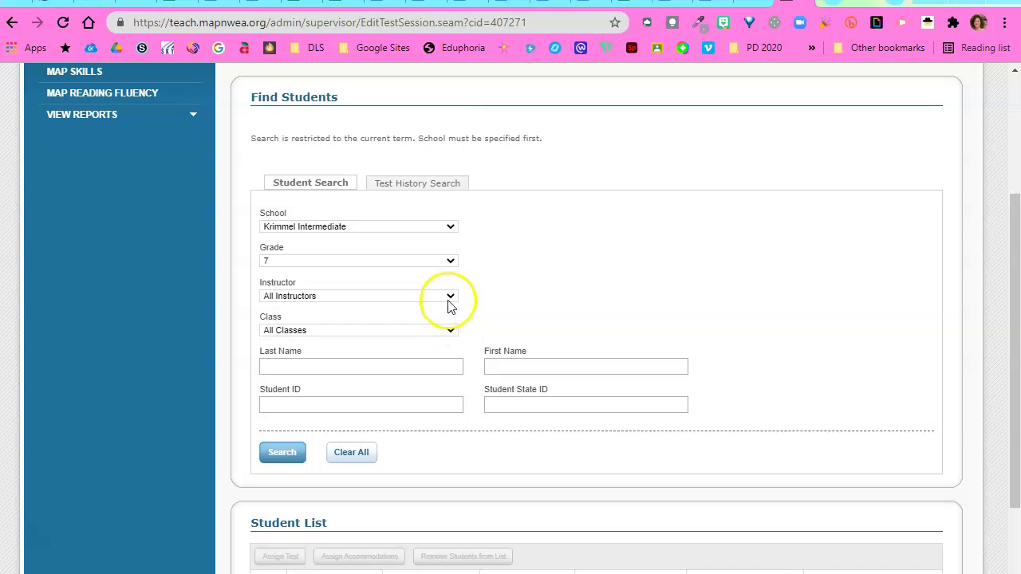
{"action": "left_click_drag", "start_coordinate": [451, 281], "coordinate": [449, 283]}
{"action": "left_click", "coordinate": [390, 233]}
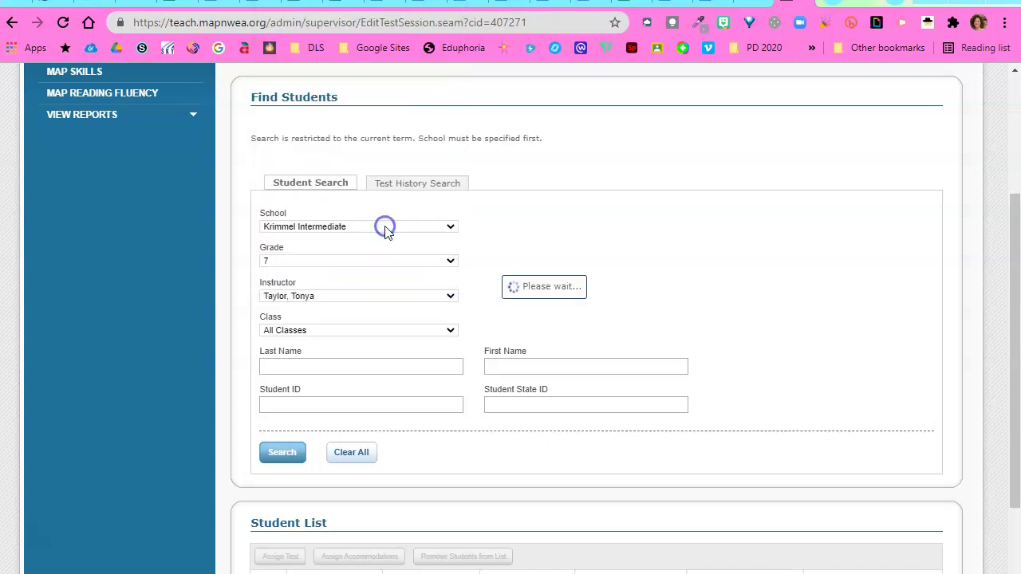
{"action": "left_click", "coordinate": [450, 336]}
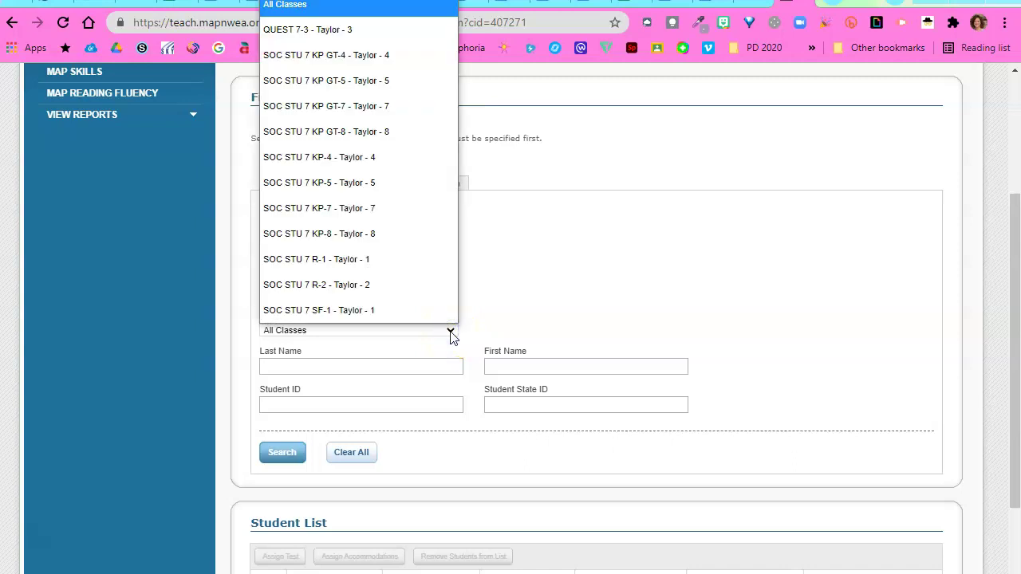
{"action": "left_click", "coordinate": [383, 46]}
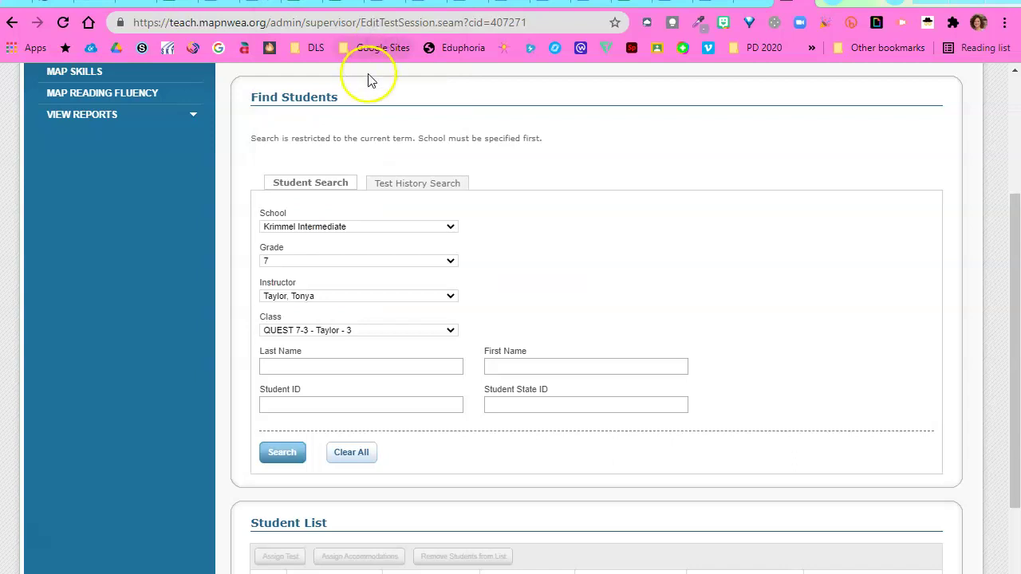
Search the QUEST 7-3 class and add all eighteen found students to the session
{"action": "left_click", "coordinate": [296, 461]}
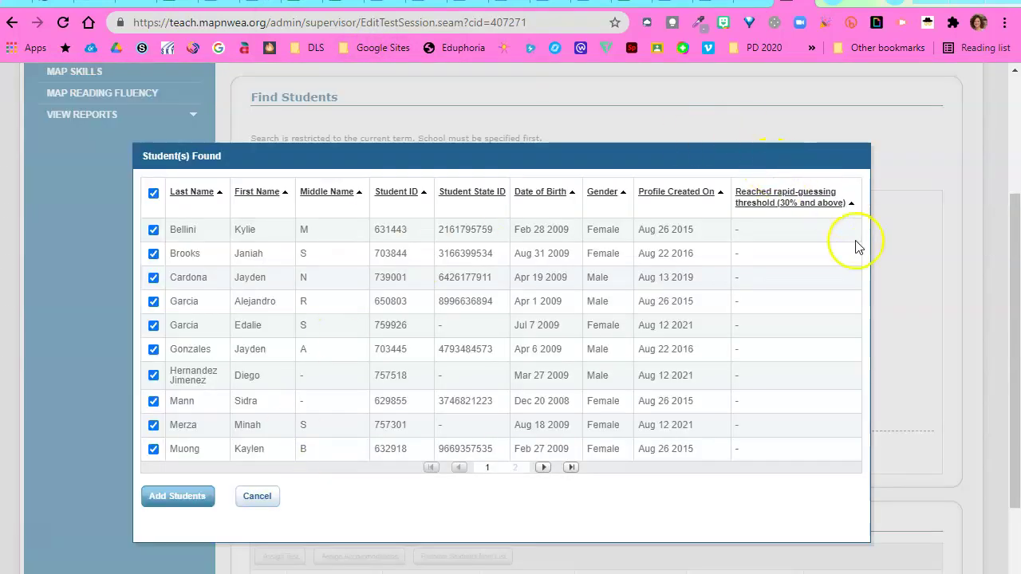
{"action": "left_click", "coordinate": [543, 469]}
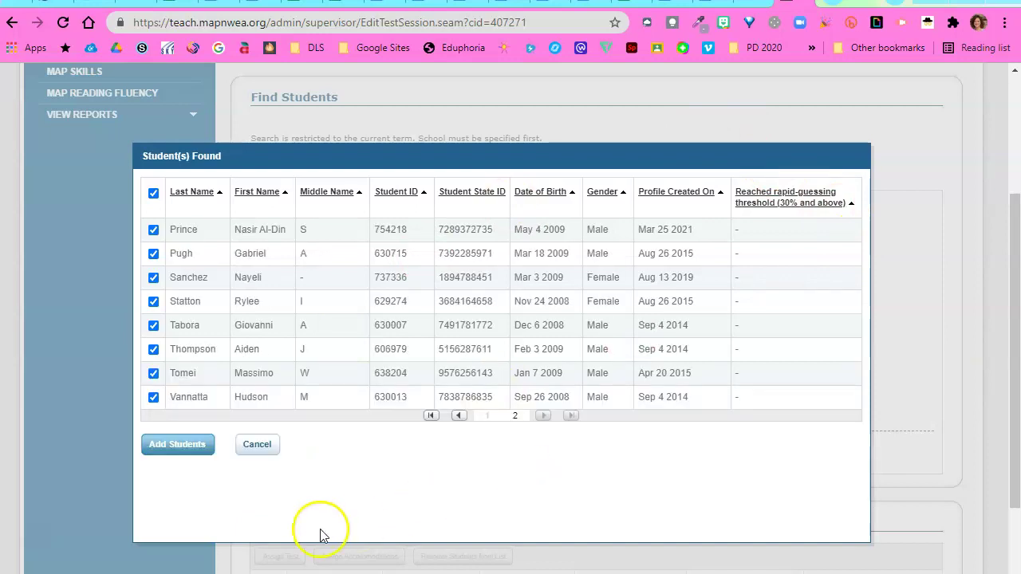
{"action": "left_click", "coordinate": [177, 449]}
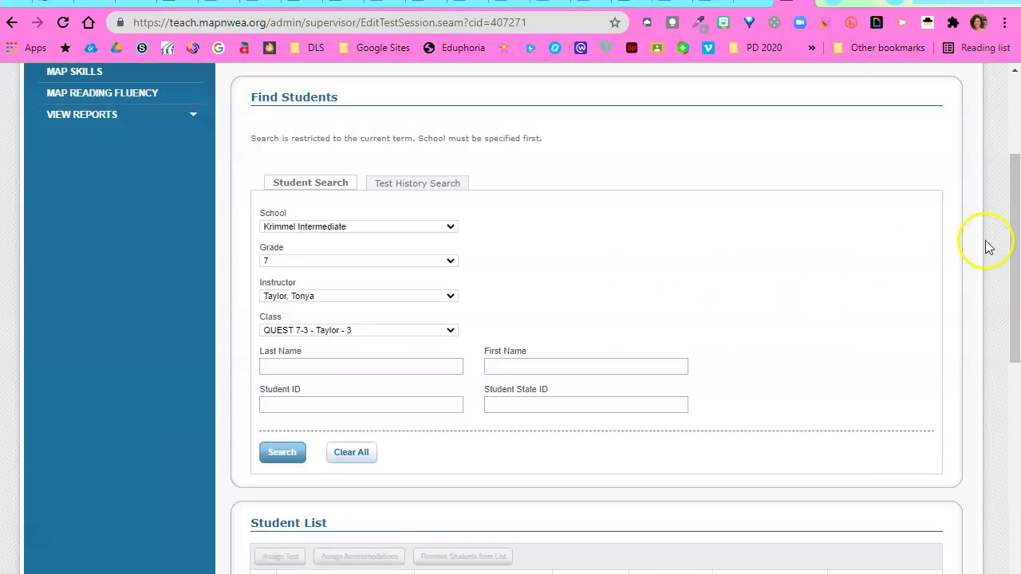
{"action": "left_click_drag", "start_coordinate": [1013, 270], "coordinate": [1013, 495]}
Save the student list as testing session 'BOY_Math_Taylor' and exit
{"action": "left_click", "coordinate": [362, 503]}
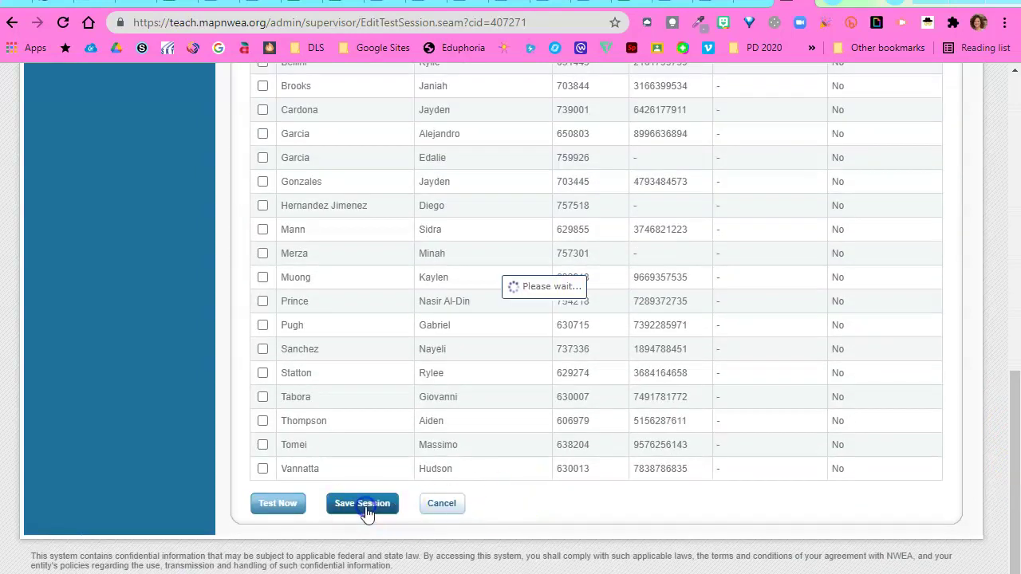
{"action": "left_click", "coordinate": [354, 362]}
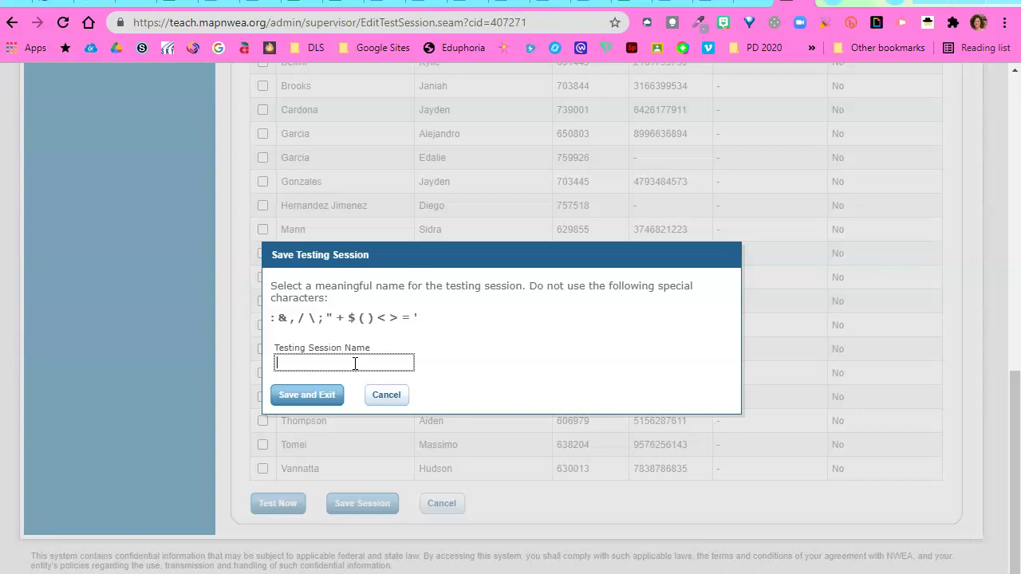
{"action": "type", "text": "BOY_Math_Taylor"}
{"action": "left_click", "coordinate": [317, 405]}
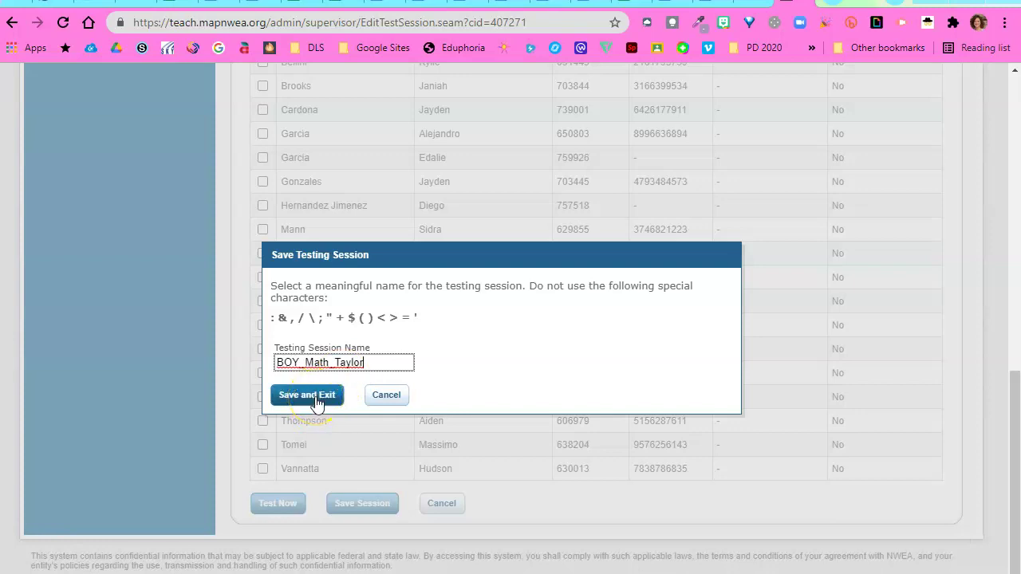
{"action": "left_click", "coordinate": [317, 403]}
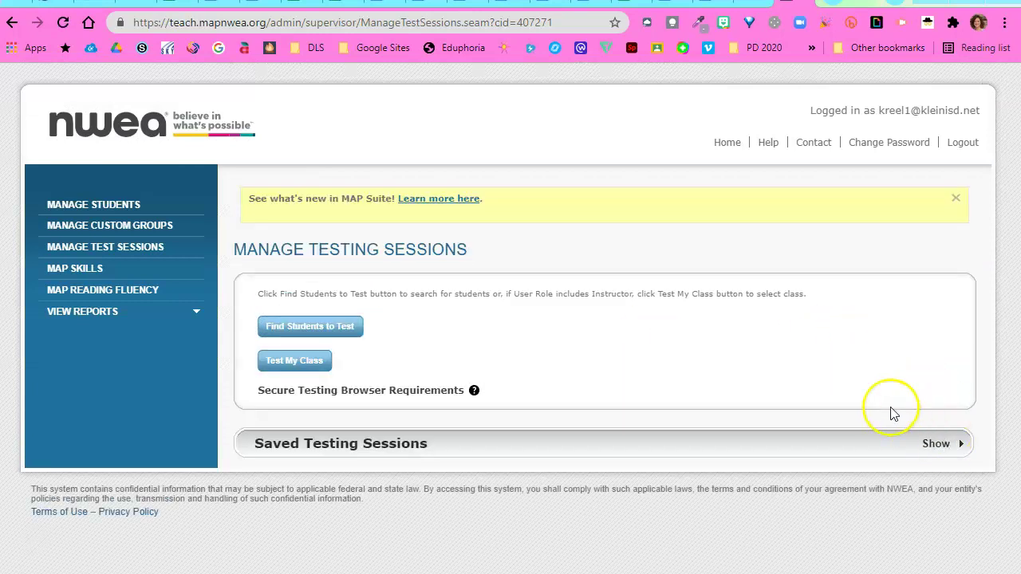
Open BOY_Math_Taylor from Saved Testing Sessions and uncheck the selected student row
{"action": "left_click", "coordinate": [941, 447]}
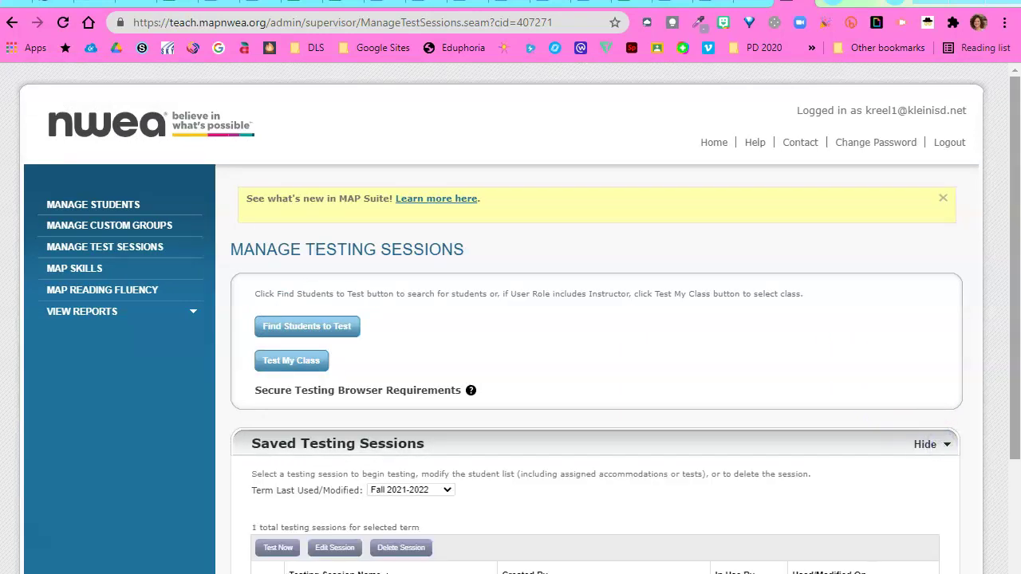
{"action": "scroll", "coordinate": [1011, 223], "scroll_direction": "down", "scroll_amount": 3}
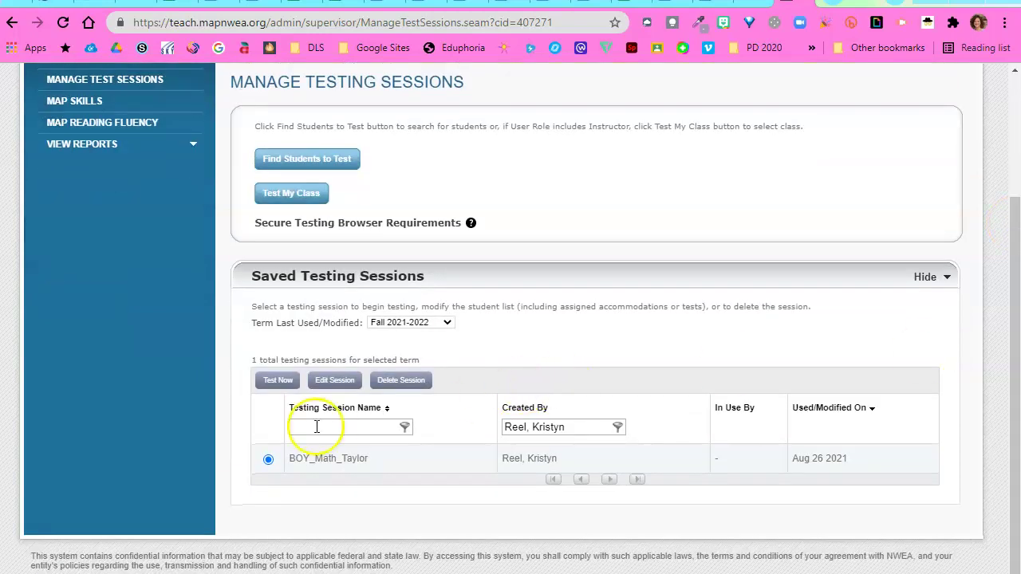
{"action": "double_click", "coordinate": [602, 455]}
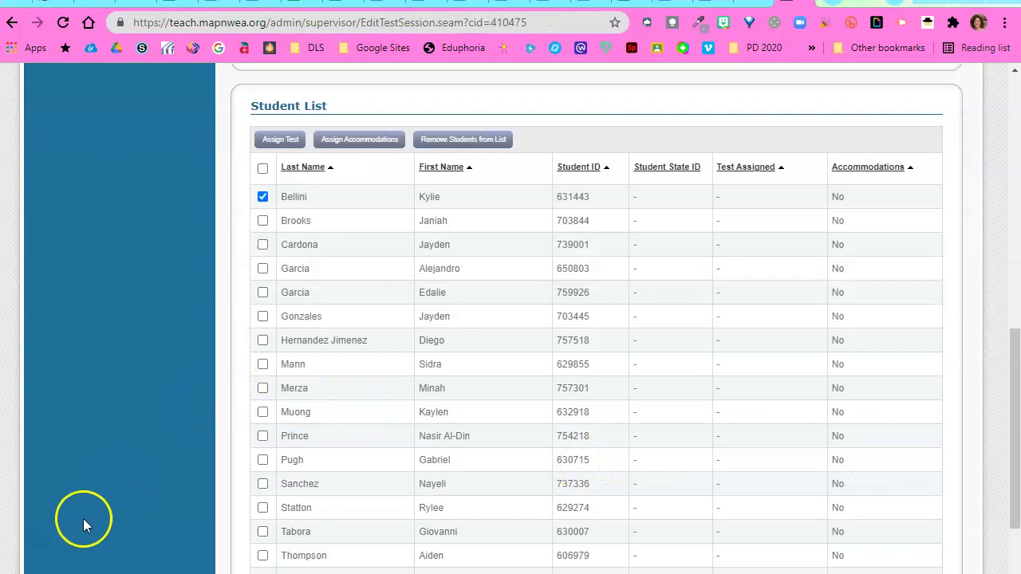
{"action": "left_click", "coordinate": [264, 197]}
{"action": "left_click", "coordinate": [264, 197]}
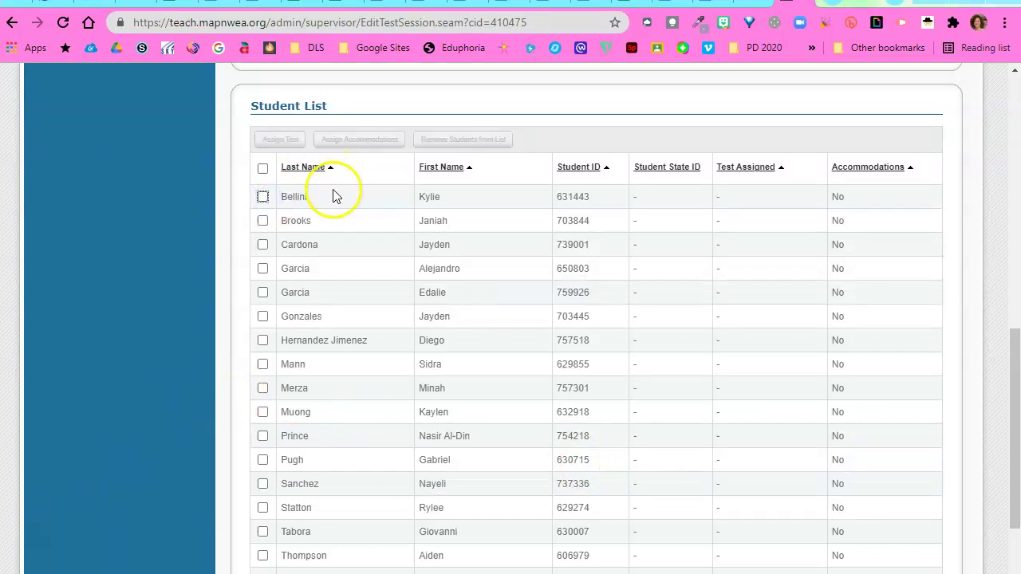
Assign the Growth: Math 6+ TX 2012 test to all students in the list
{"action": "left_click", "coordinate": [263, 169]}
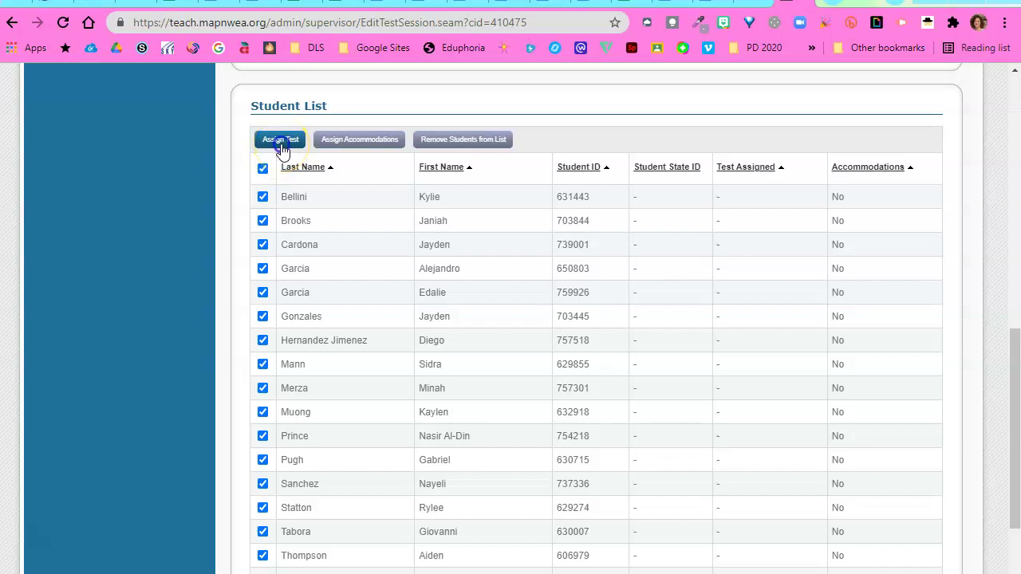
{"action": "left_click", "coordinate": [280, 142]}
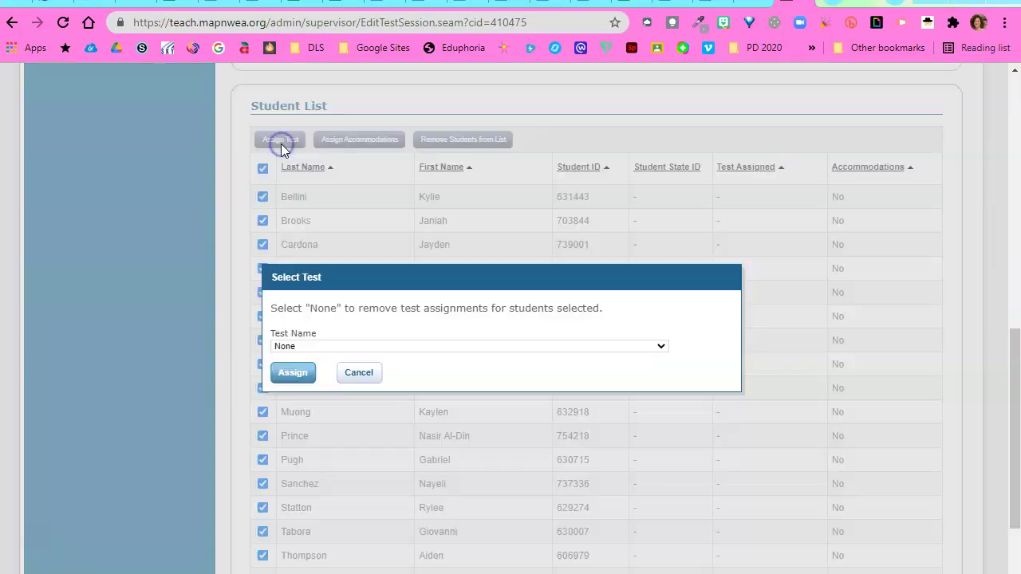
{"action": "left_click", "coordinate": [436, 346]}
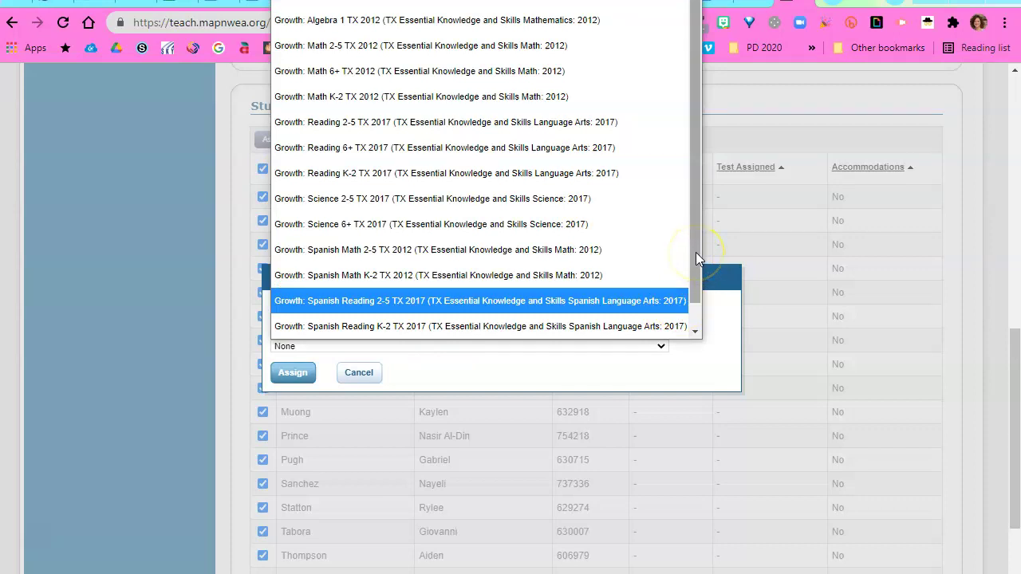
{"action": "left_click_drag", "start_coordinate": [696, 252], "coordinate": [696, 213]}
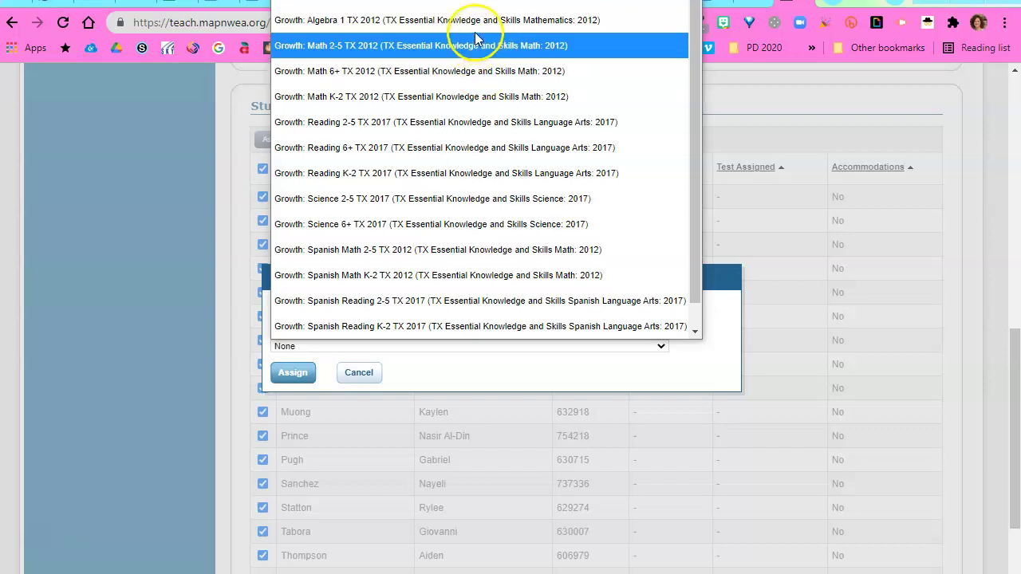
{"action": "left_click", "coordinate": [480, 74]}
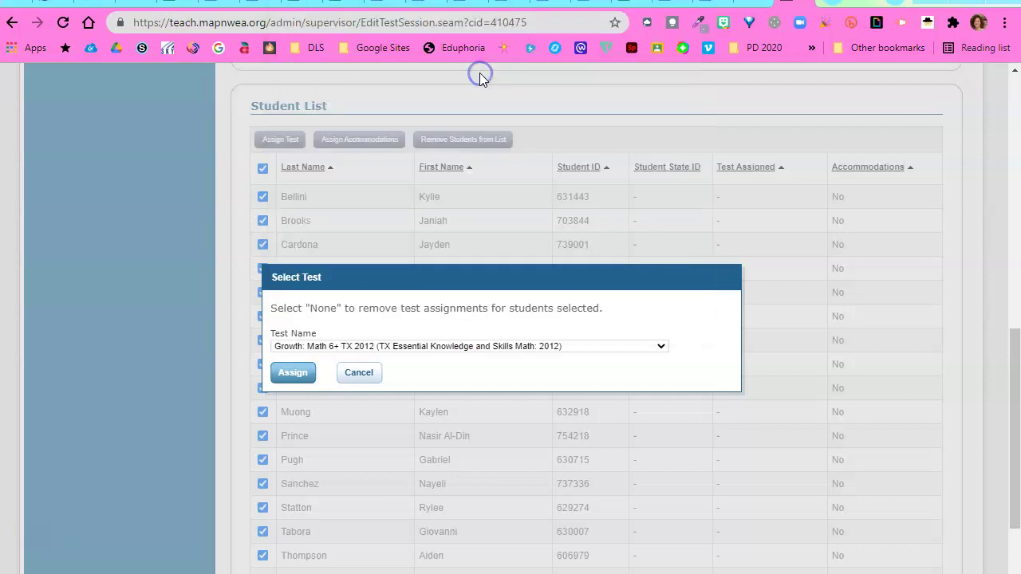
{"action": "left_click", "coordinate": [292, 372]}
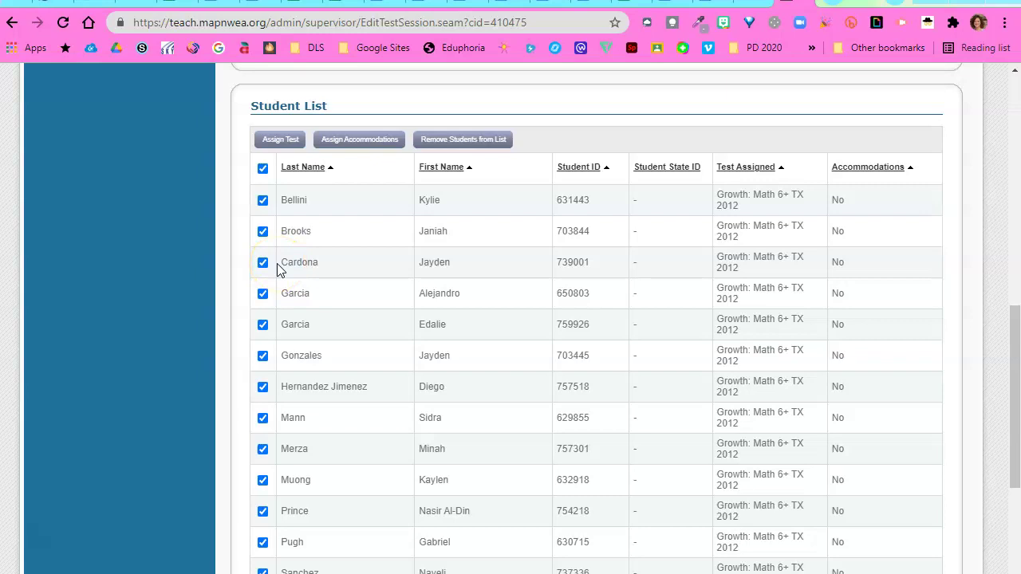
Clear all selections, then mark the first, third and fifth students
{"action": "left_click", "coordinate": [264, 168]}
{"action": "left_click", "coordinate": [263, 168]}
{"action": "left_click", "coordinate": [264, 168]}
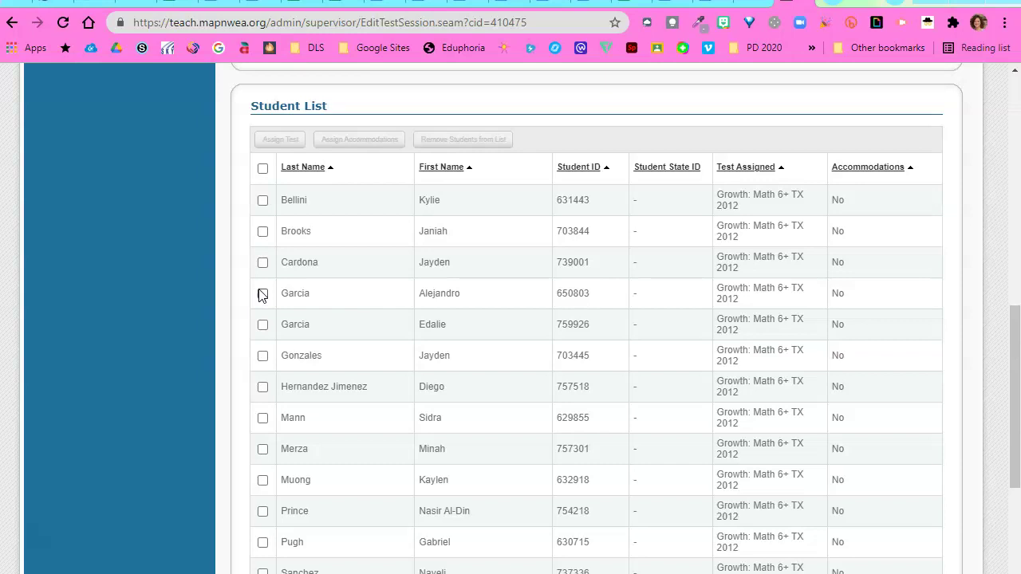
{"action": "left_click", "coordinate": [263, 200]}
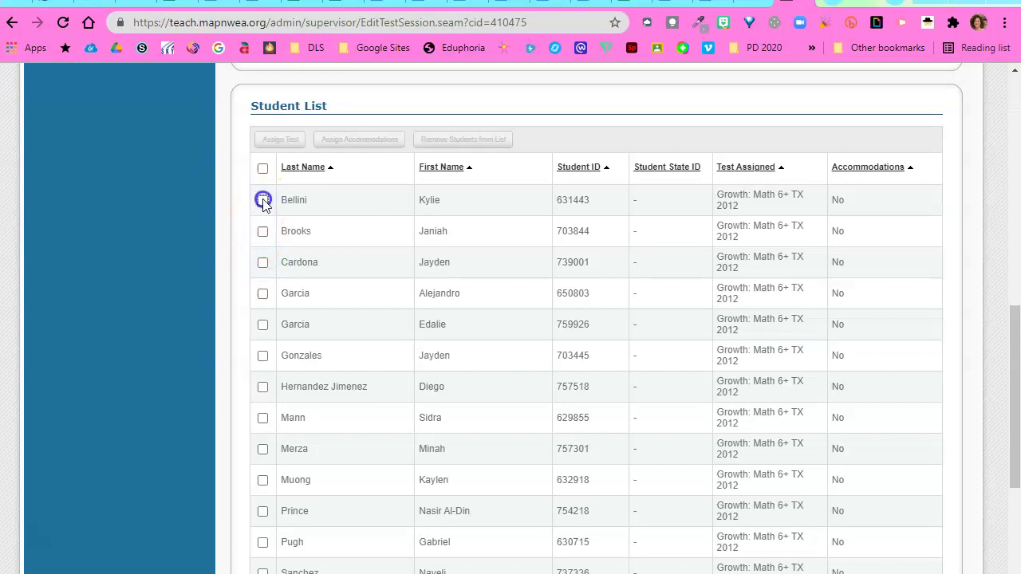
{"action": "left_click", "coordinate": [262, 263]}
{"action": "left_click", "coordinate": [261, 330]}
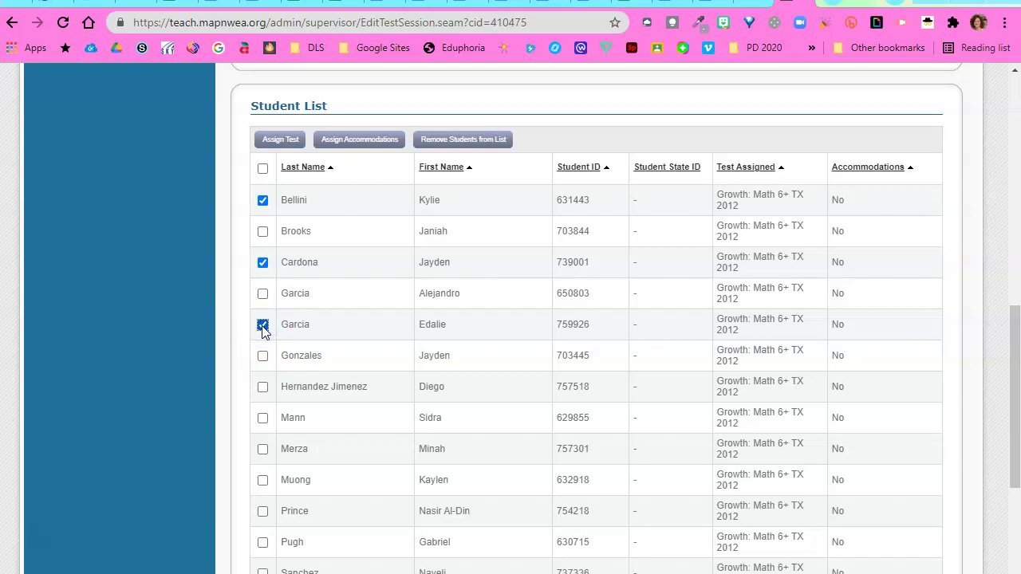
Enable text-to-speech for reading passages and question directions for the marked students
{"action": "left_click", "coordinate": [376, 150]}
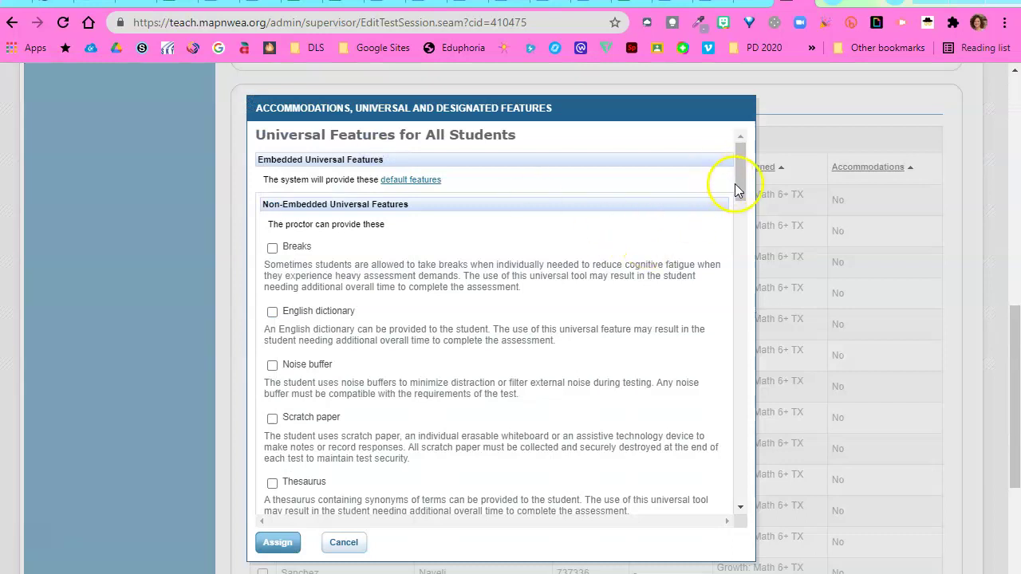
{"action": "left_click_drag", "start_coordinate": [736, 187], "coordinate": [740, 254]}
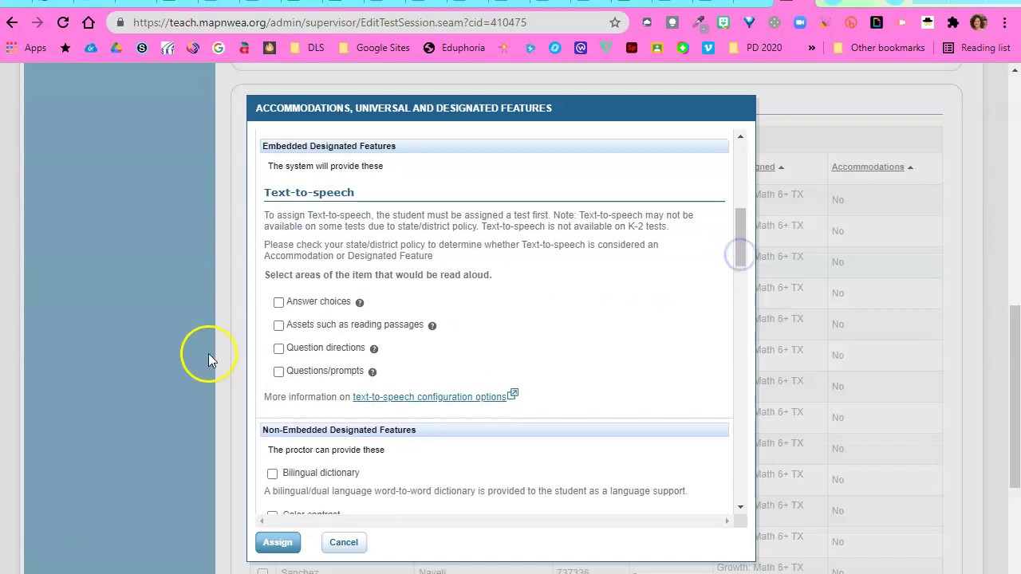
{"action": "left_click", "coordinate": [278, 325]}
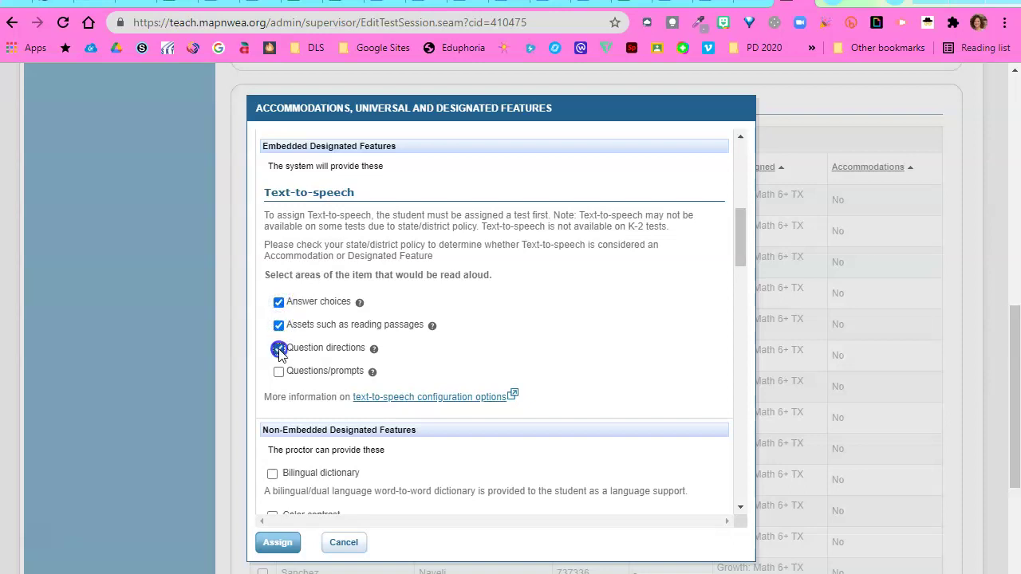
{"action": "left_click", "coordinate": [278, 373]}
Tick the remaining text-to-speech read-aloud options in the accommodations list
{"action": "left_click", "coordinate": [742, 234]}
{"action": "left_click_drag", "start_coordinate": [742, 234], "coordinate": [744, 277]}
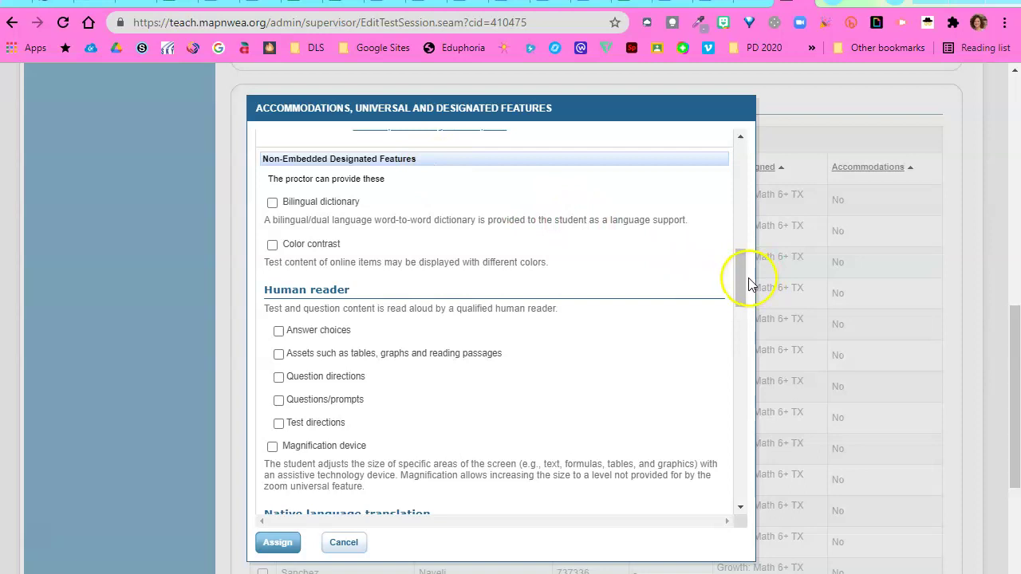
{"action": "left_click_drag", "start_coordinate": [740, 272], "coordinate": [739, 285]}
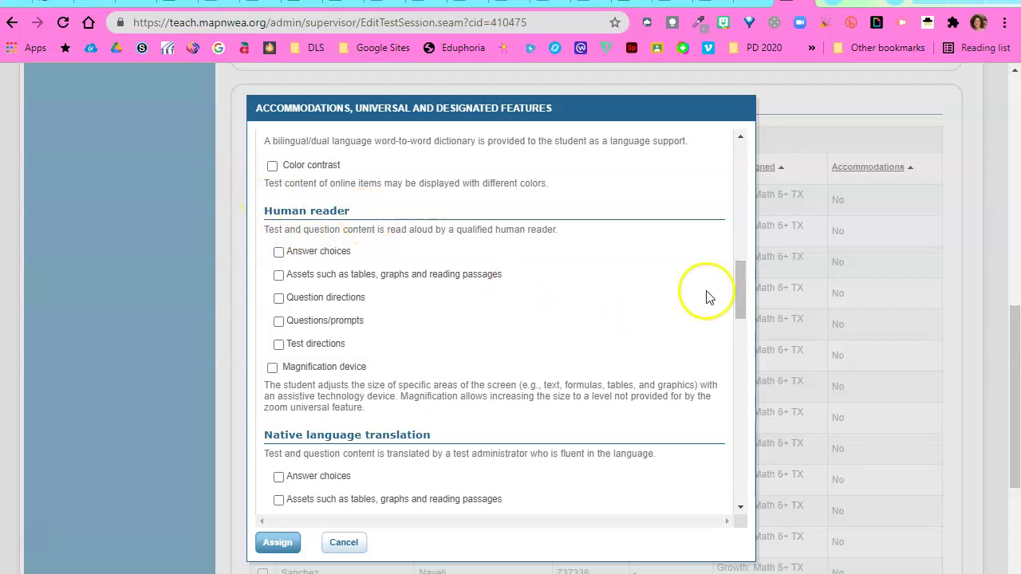
{"action": "left_click_drag", "start_coordinate": [731, 292], "coordinate": [752, 453]}
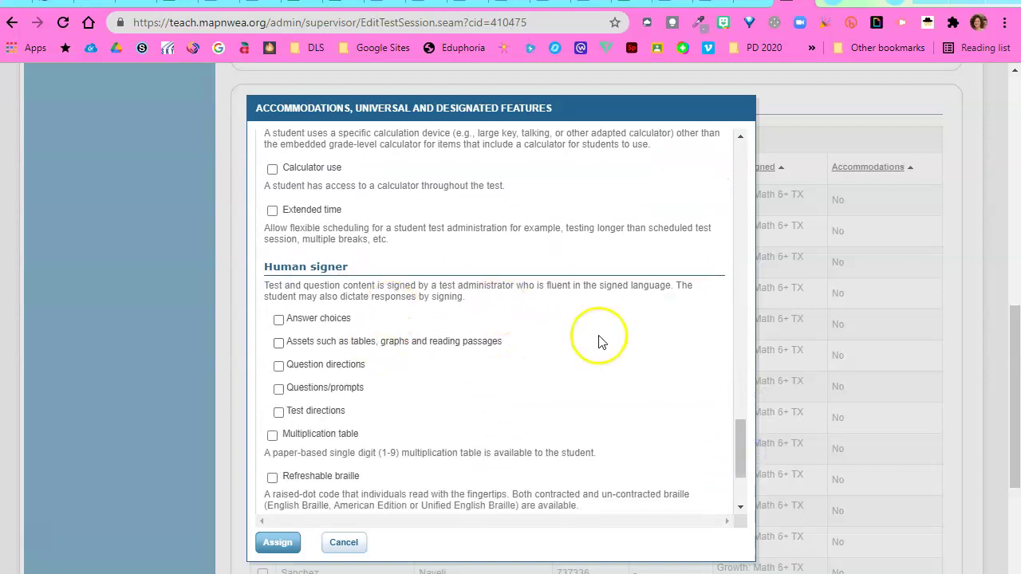
{"action": "left_click_drag", "start_coordinate": [741, 441], "coordinate": [744, 414]}
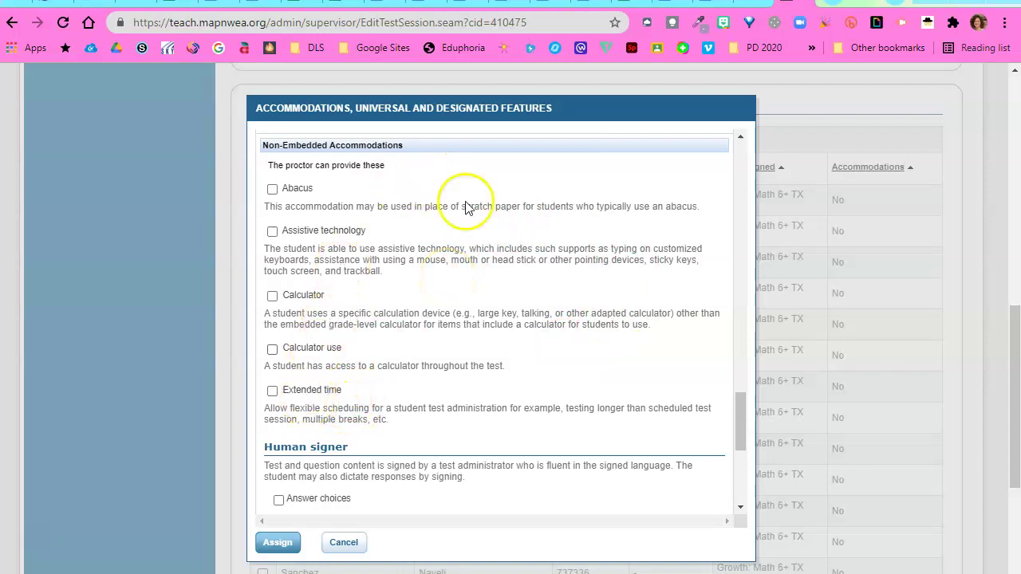
{"action": "left_click_drag", "start_coordinate": [735, 417], "coordinate": [747, 303]}
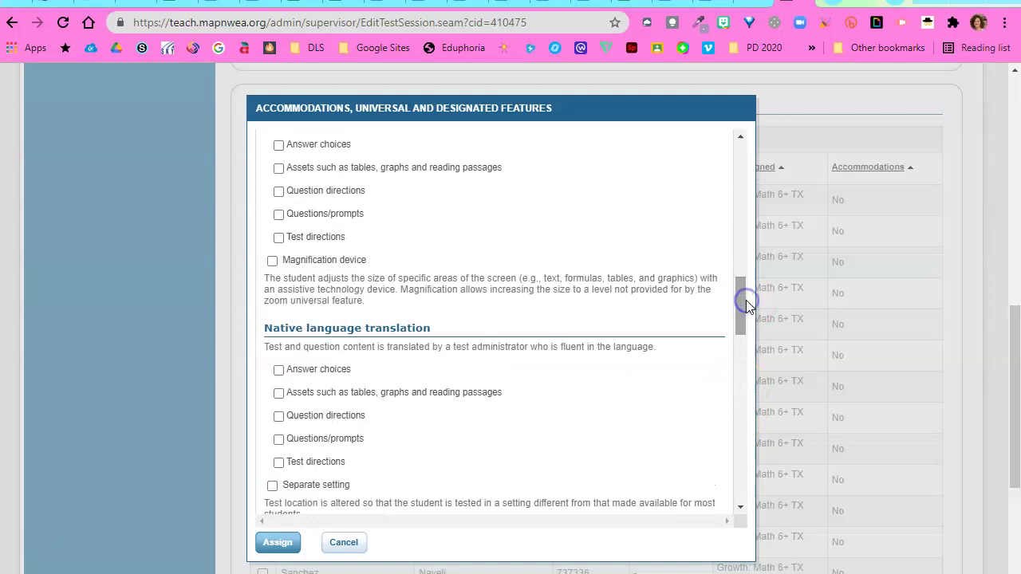
{"action": "left_click", "coordinate": [317, 415]}
{"action": "left_click", "coordinate": [282, 549]}
{"action": "left_click_drag", "start_coordinate": [735, 331], "coordinate": [741, 205]}
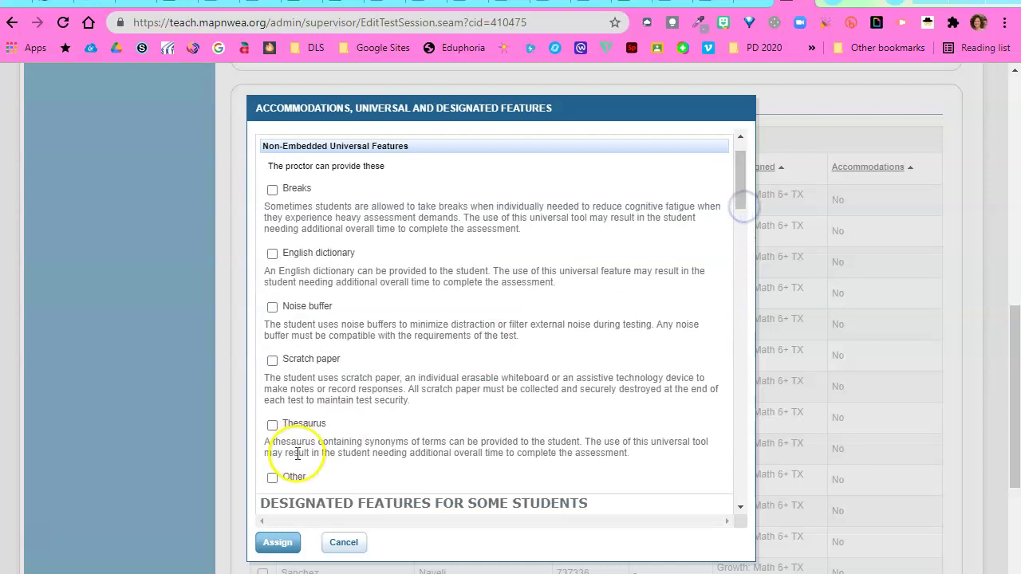
Apply the accommodations, then unmark the first, third and fifth students
{"action": "left_click", "coordinate": [277, 543]}
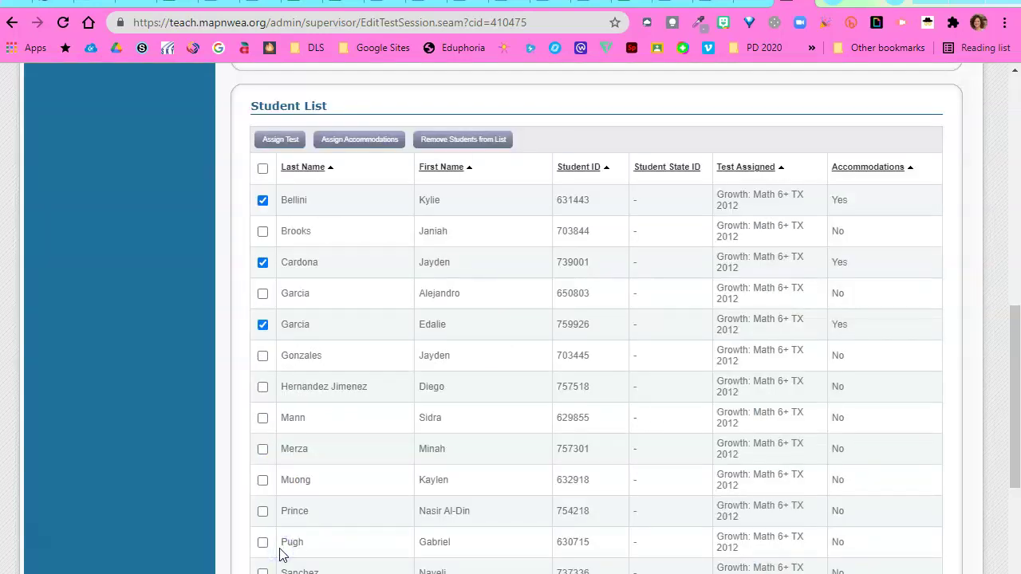
{"action": "left_click", "coordinate": [746, 464]}
{"action": "left_click", "coordinate": [263, 202]}
{"action": "left_click", "coordinate": [263, 202]}
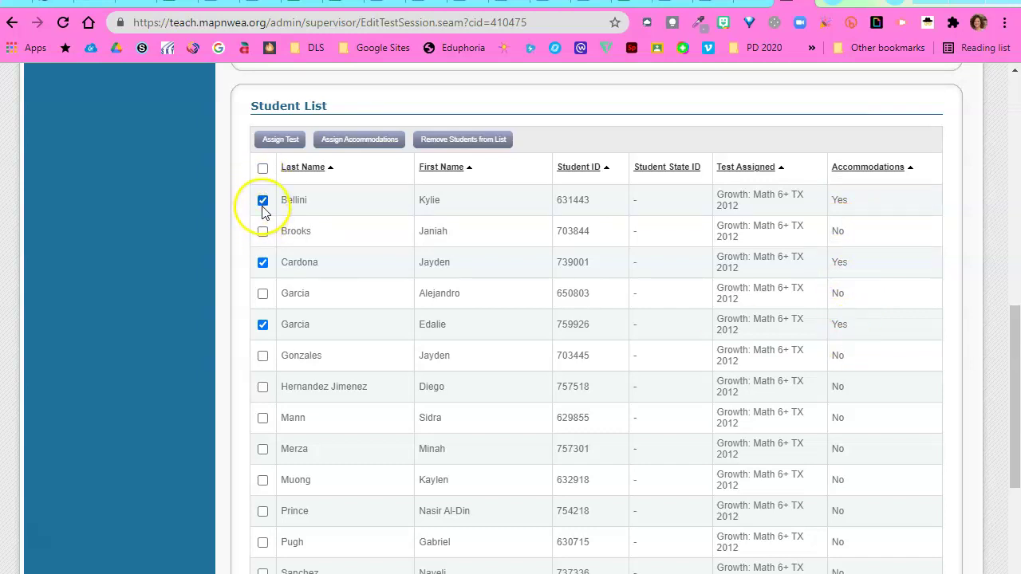
{"action": "left_click", "coordinate": [263, 202]}
{"action": "left_click", "coordinate": [263, 262]}
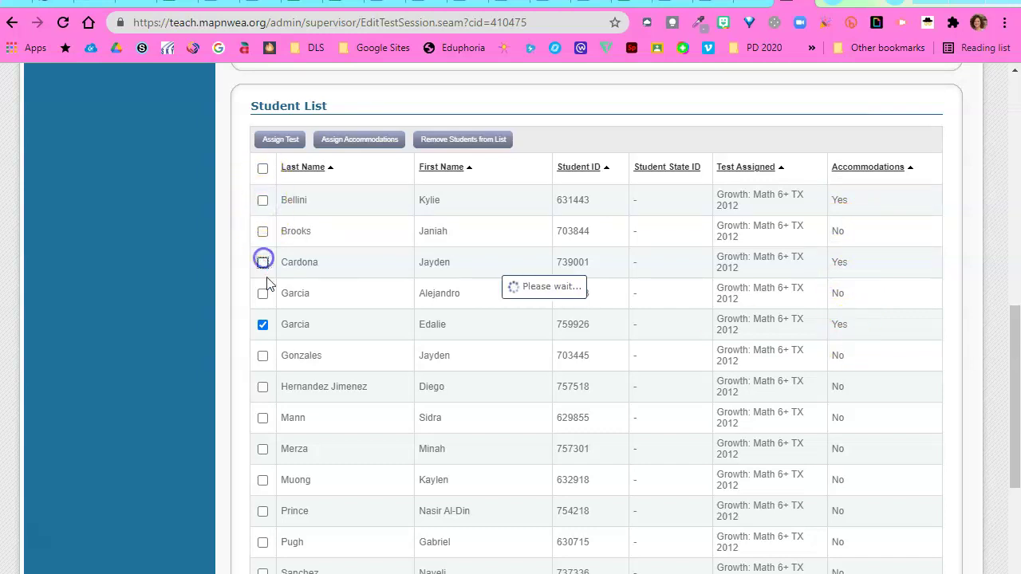
{"action": "left_click", "coordinate": [263, 325]}
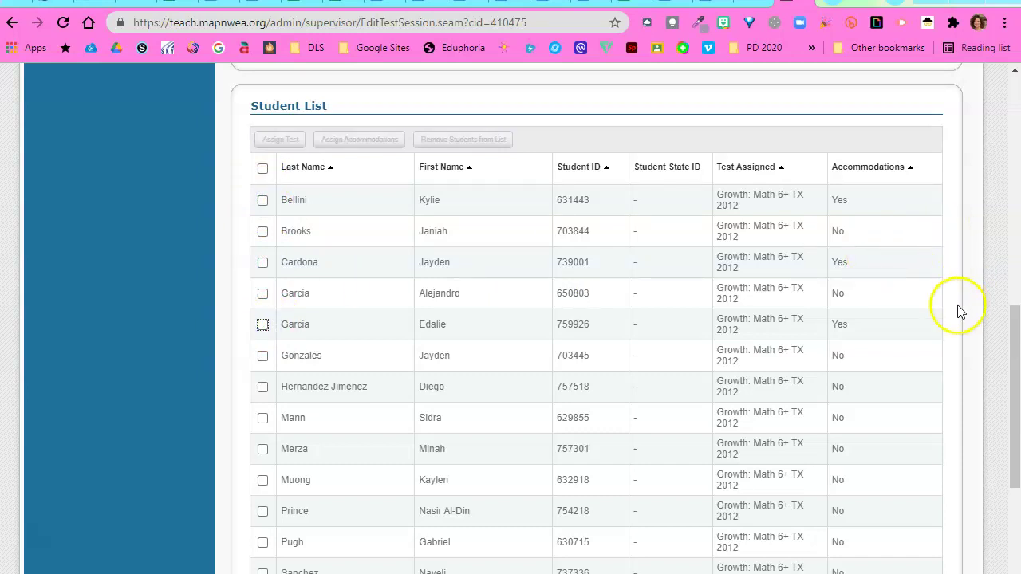
Resave the session as BOY_Math_Taylor and expand Saved Testing Sessions
{"action": "left_click_drag", "start_coordinate": [1010, 330], "coordinate": [1017, 461]}
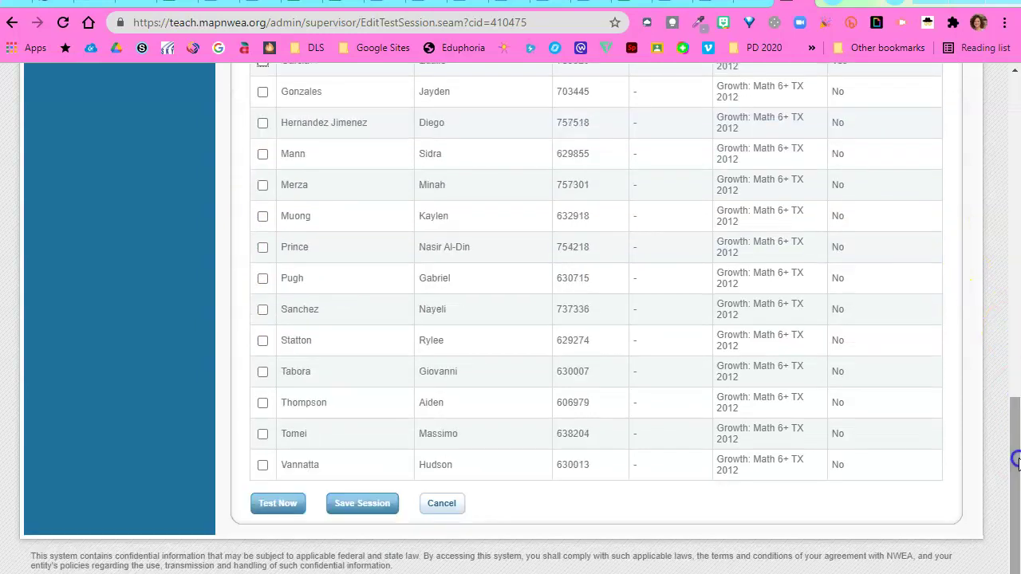
{"action": "left_click", "coordinate": [371, 505]}
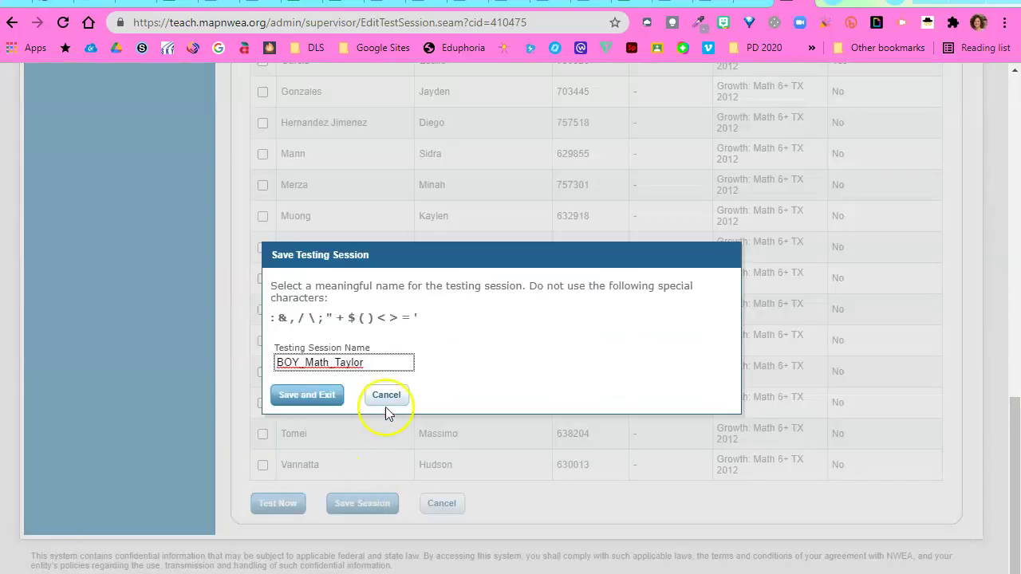
{"action": "left_click", "coordinate": [347, 375]}
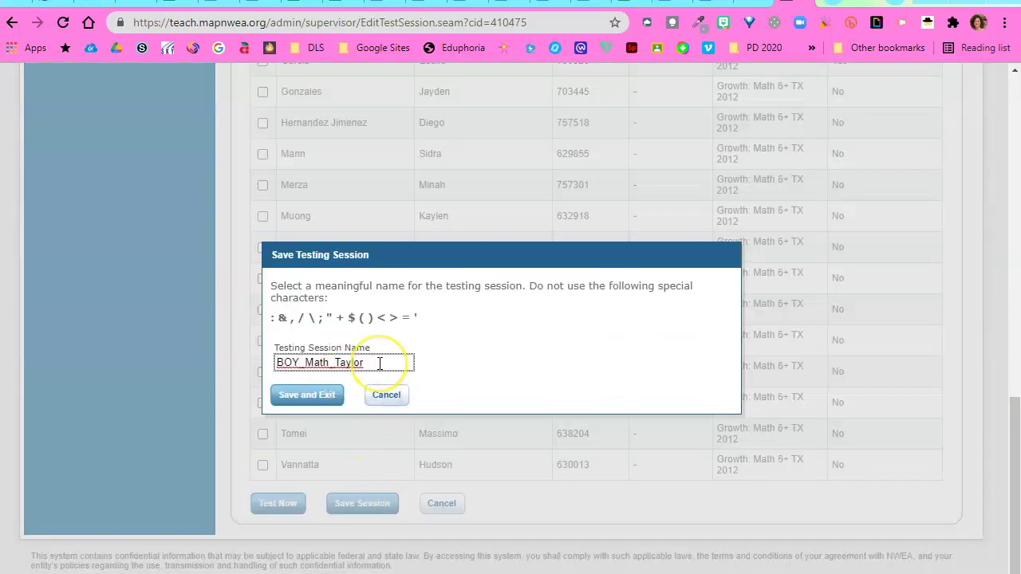
{"action": "left_click", "coordinate": [303, 396]}
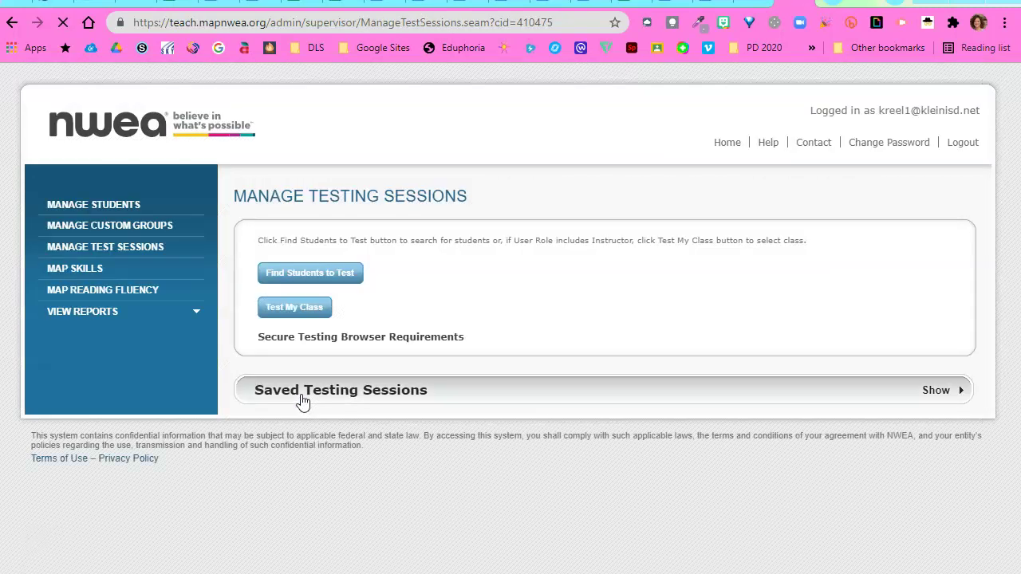
{"action": "left_click", "coordinate": [303, 396]}
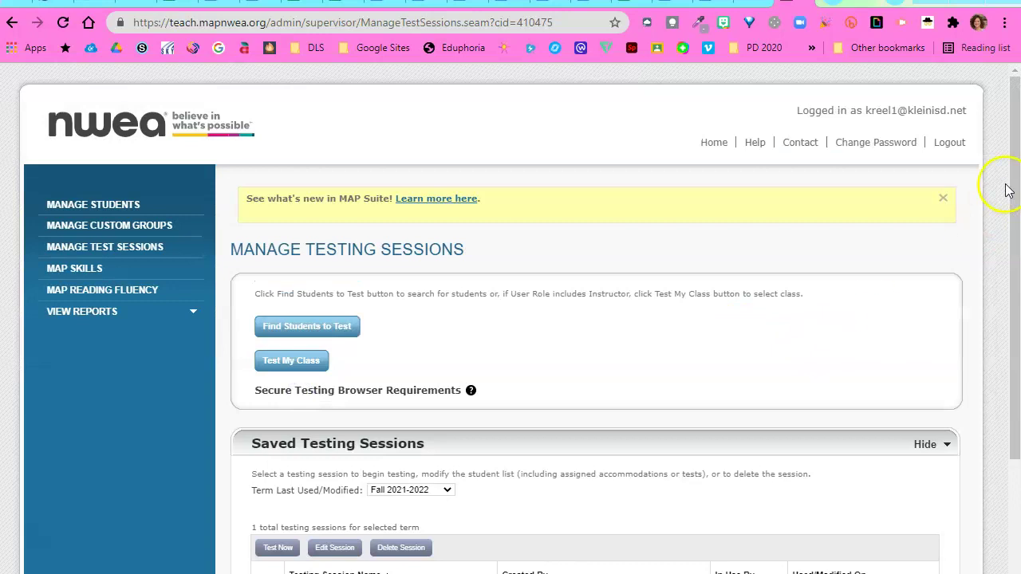
{"action": "left_click_drag", "start_coordinate": [1012, 195], "coordinate": [1013, 310]}
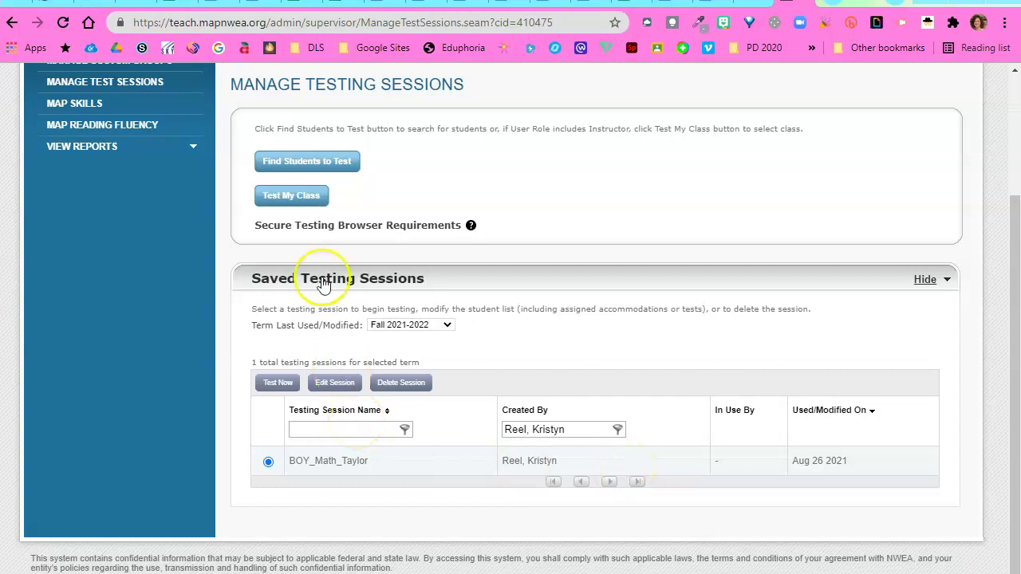
Filter the student search to Krimmel Intermediate, grade 7, and the class teacher as instructor
{"action": "left_click", "coordinate": [315, 163]}
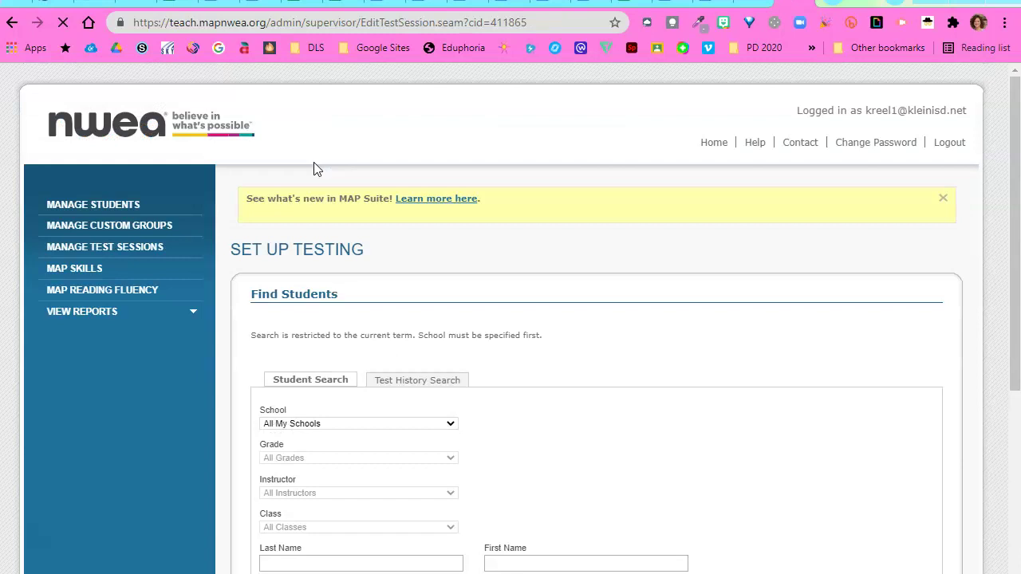
{"action": "left_click", "coordinate": [451, 423]}
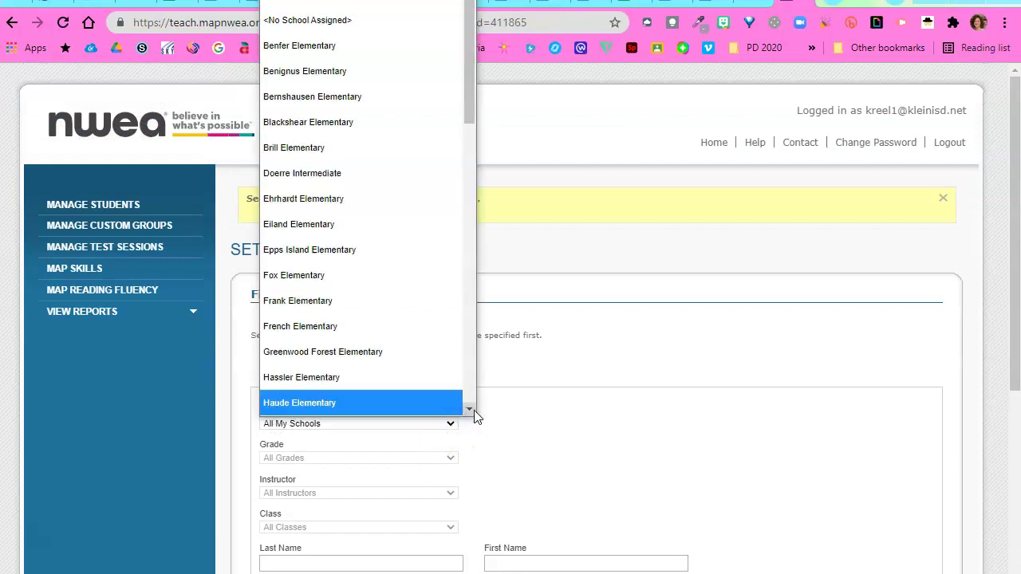
{"action": "scroll", "coordinate": [472, 410], "scroll_direction": "down", "scroll_amount": 8}
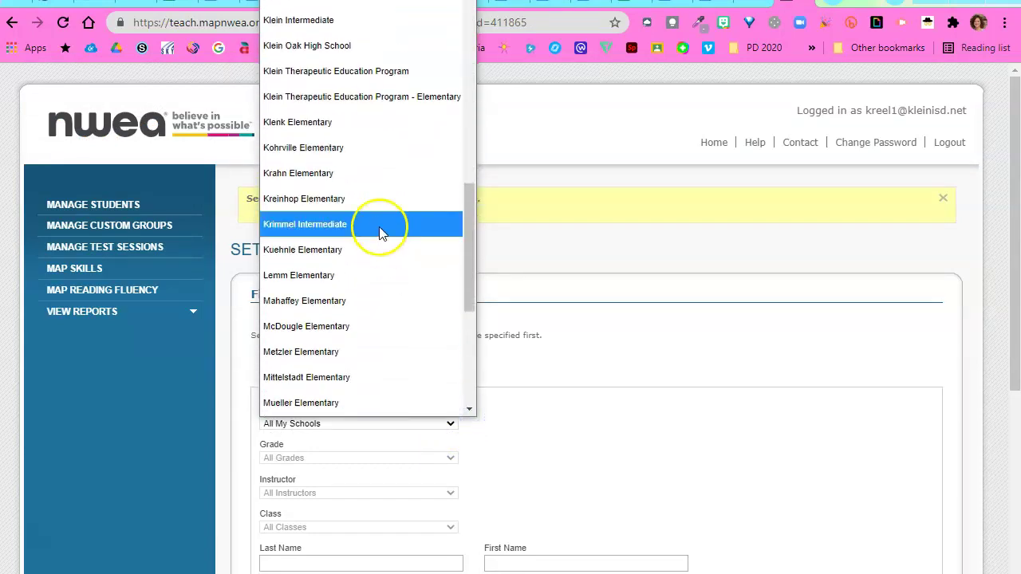
{"action": "left_click", "coordinate": [380, 232]}
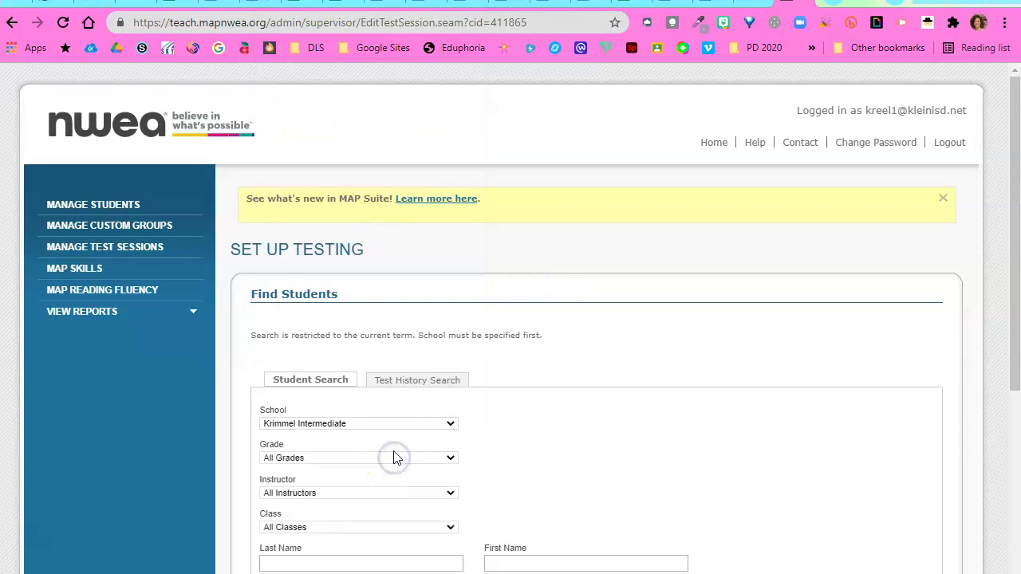
{"action": "left_click", "coordinate": [395, 457]}
{"action": "left_click", "coordinate": [386, 526]}
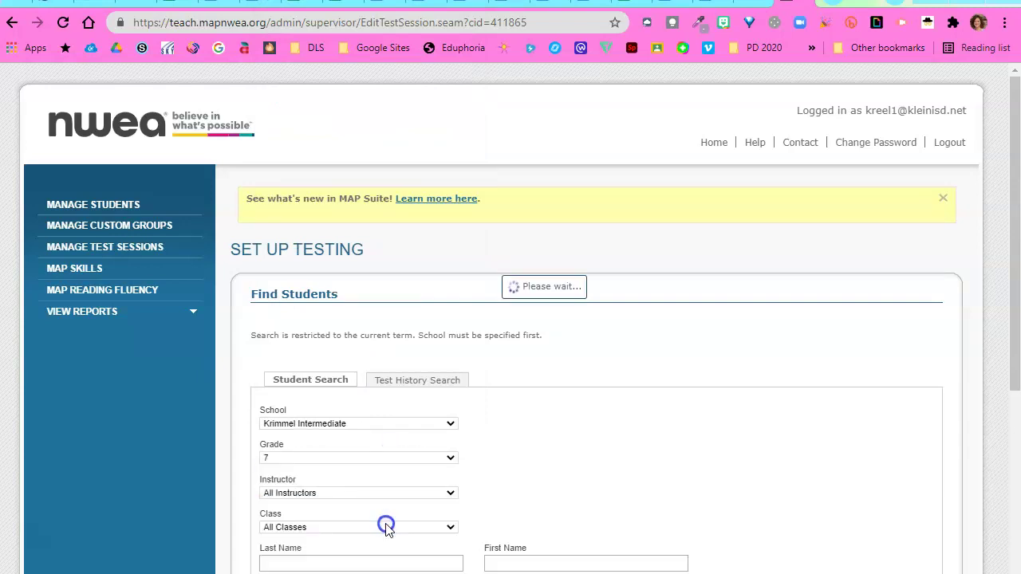
{"action": "left_click", "coordinate": [388, 493]}
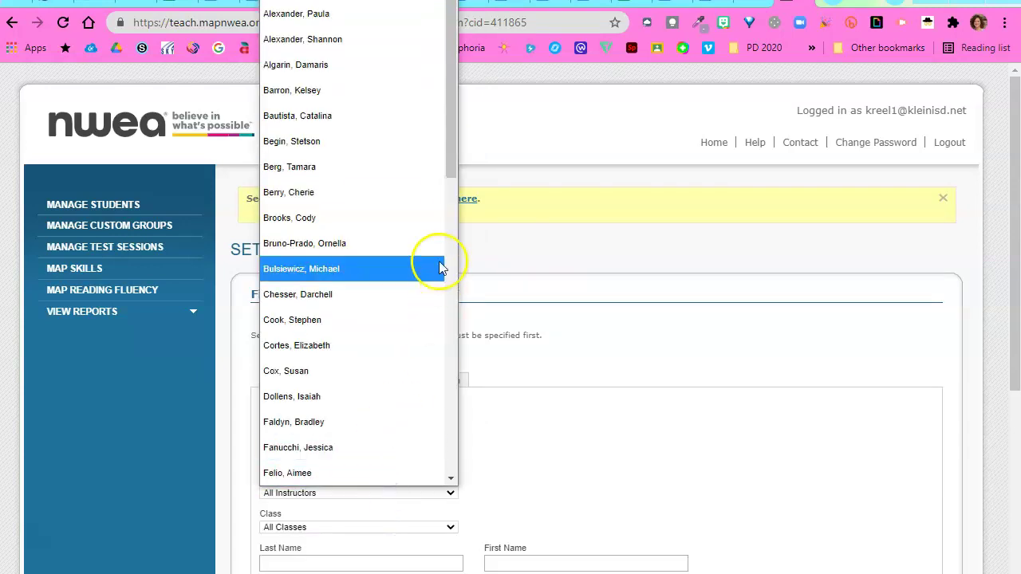
{"action": "left_click_drag", "start_coordinate": [449, 178], "coordinate": [455, 472]}
{"action": "left_click", "coordinate": [349, 285]}
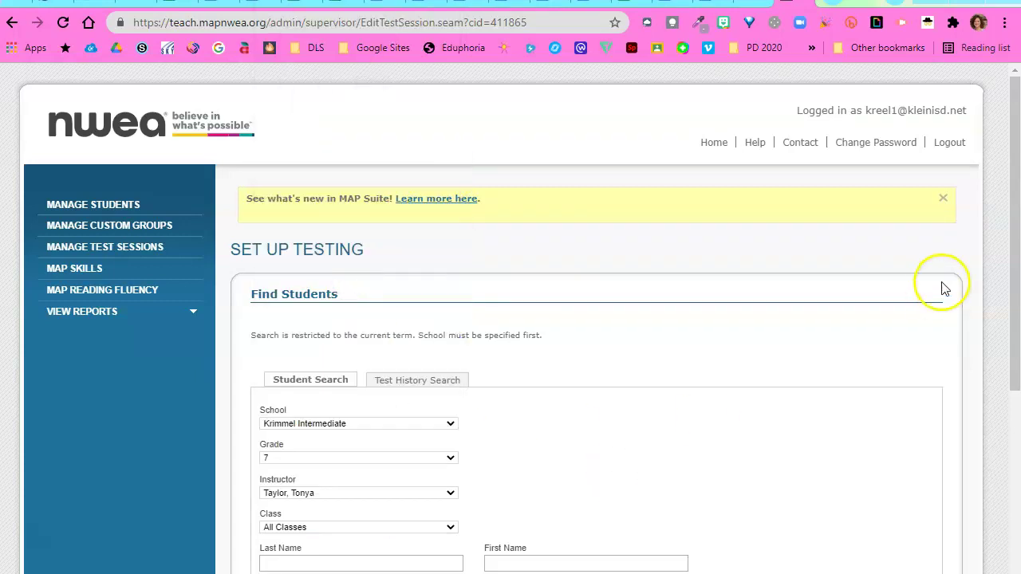
Search the QUEST 7-3 class and add its found students to the session
{"action": "left_click_drag", "start_coordinate": [1010, 274], "coordinate": [1014, 400]}
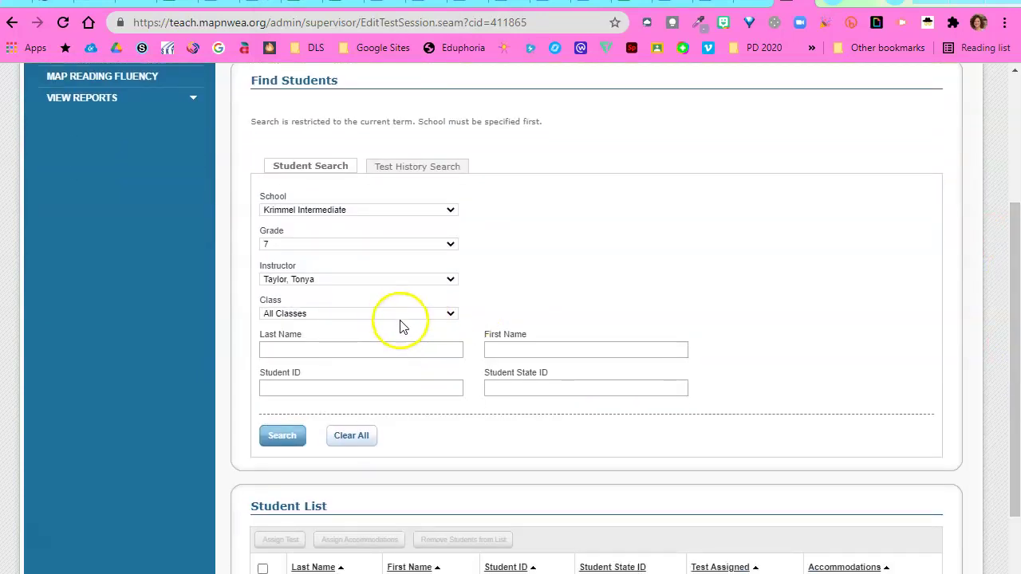
{"action": "triple_click", "coordinate": [326, 319]}
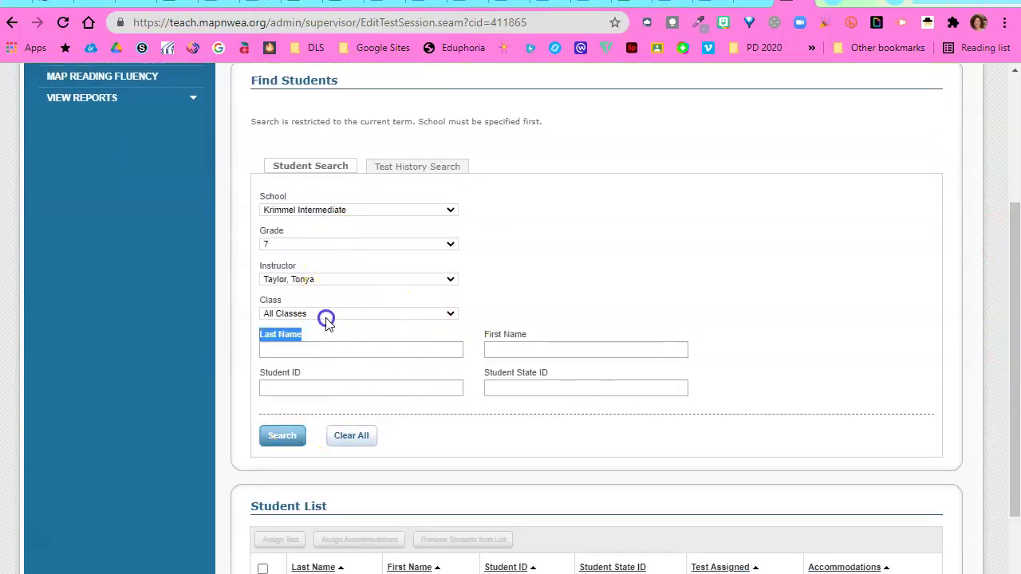
{"action": "left_click", "coordinate": [326, 316]}
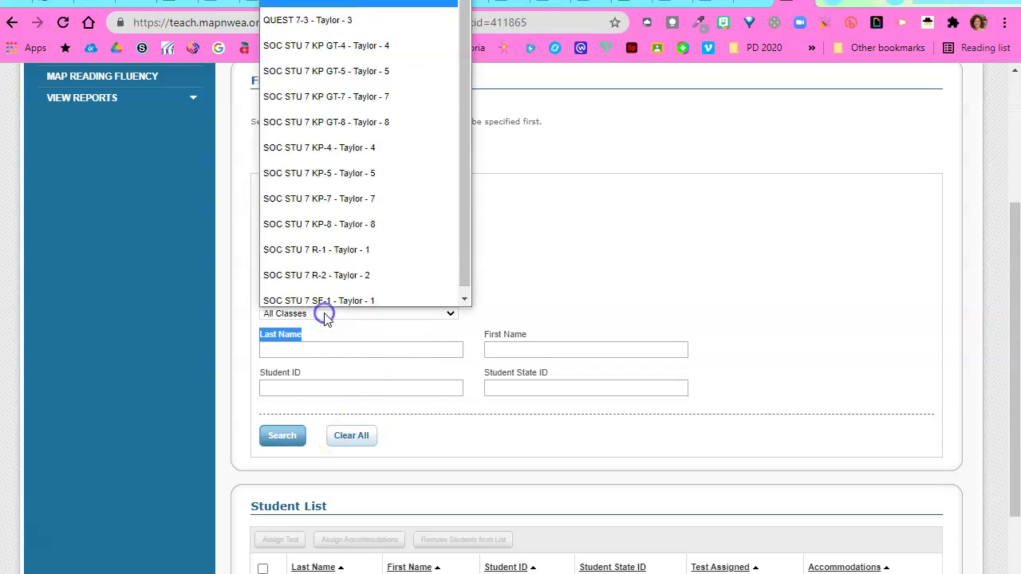
{"action": "left_click", "coordinate": [332, 14]}
{"action": "left_click", "coordinate": [290, 432]}
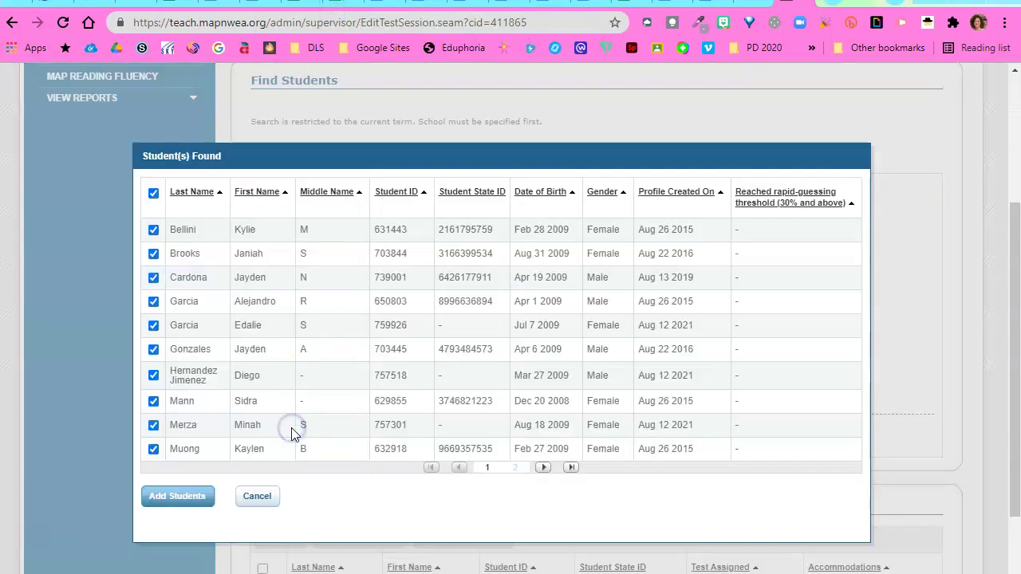
{"action": "left_click", "coordinate": [208, 497]}
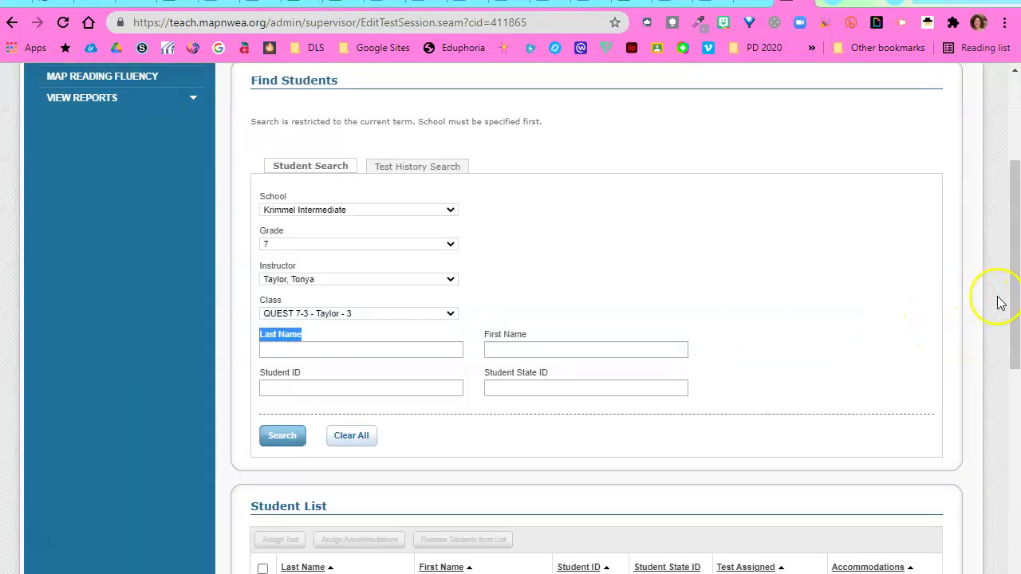
{"action": "left_click_drag", "start_coordinate": [1011, 298], "coordinate": [1018, 530]}
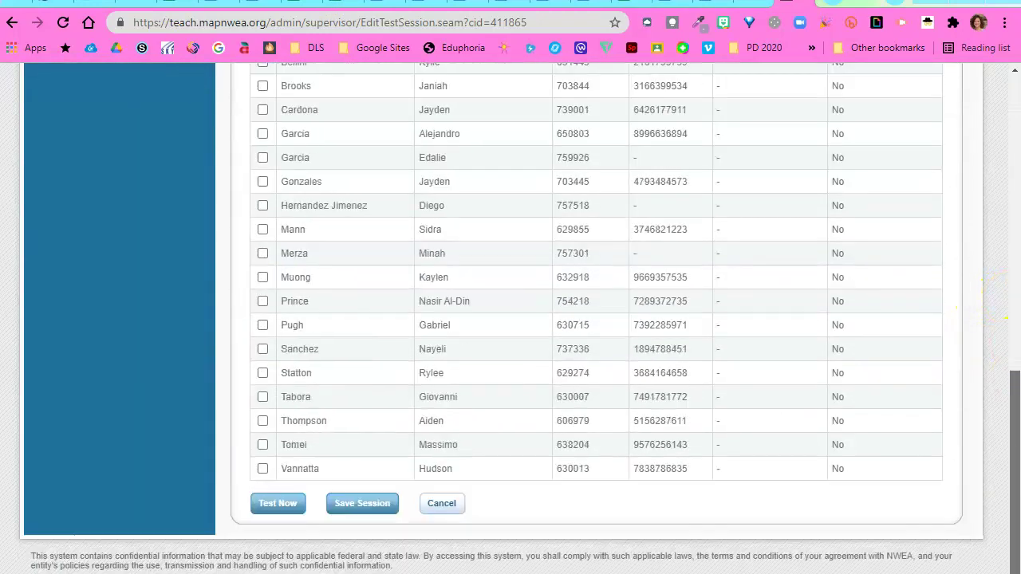
Save the session under the name BOY_Science_Taylor and exit
{"action": "left_click", "coordinate": [375, 504]}
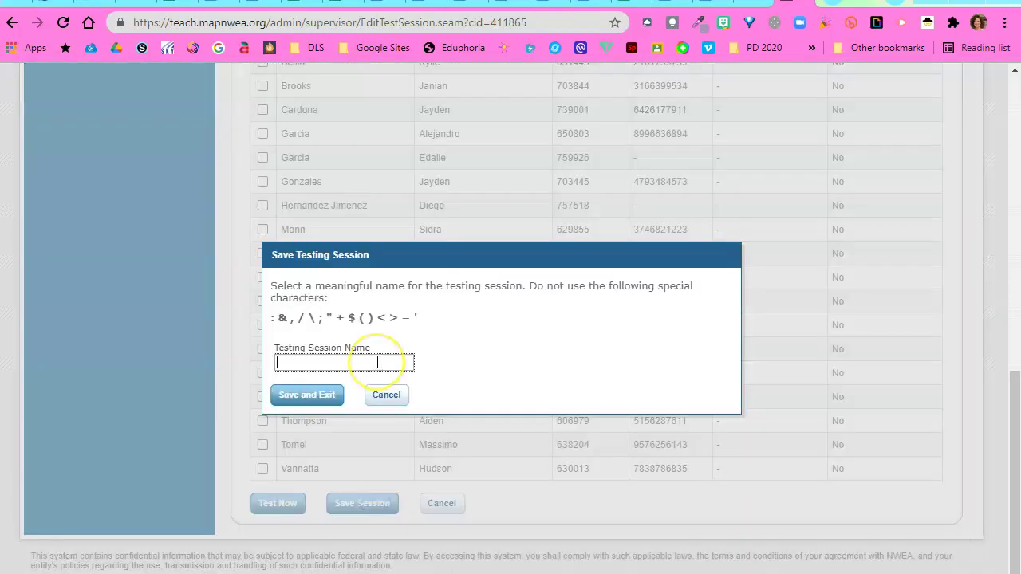
{"action": "type", "text": "BOY_"}
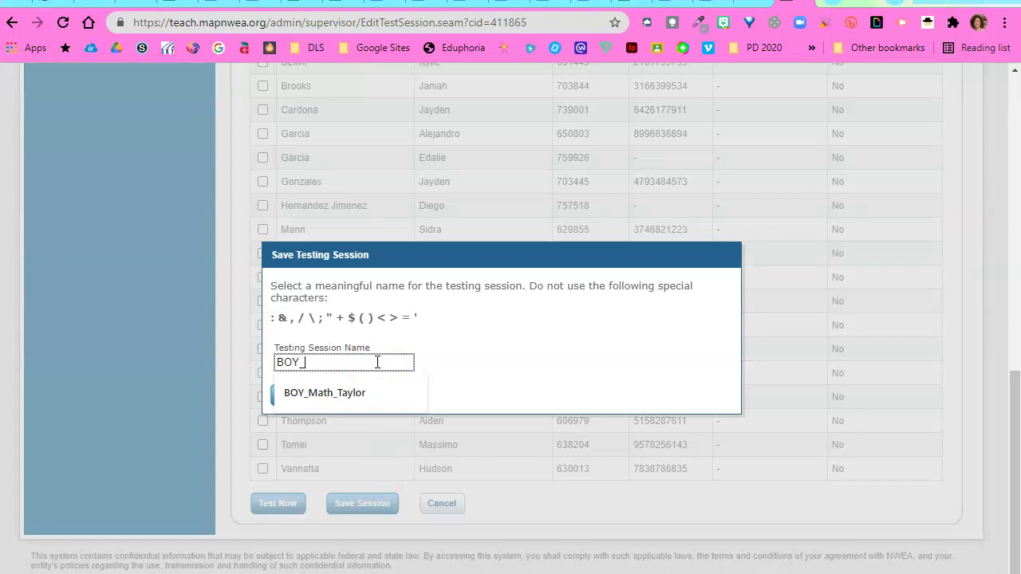
{"action": "type", "text": "Science_Taylor"}
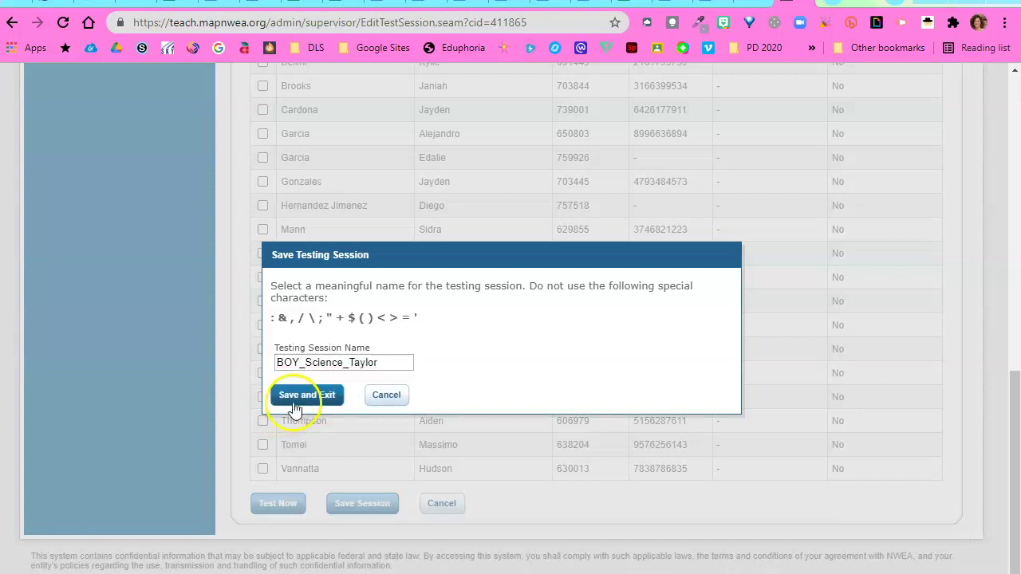
{"action": "left_click", "coordinate": [295, 406]}
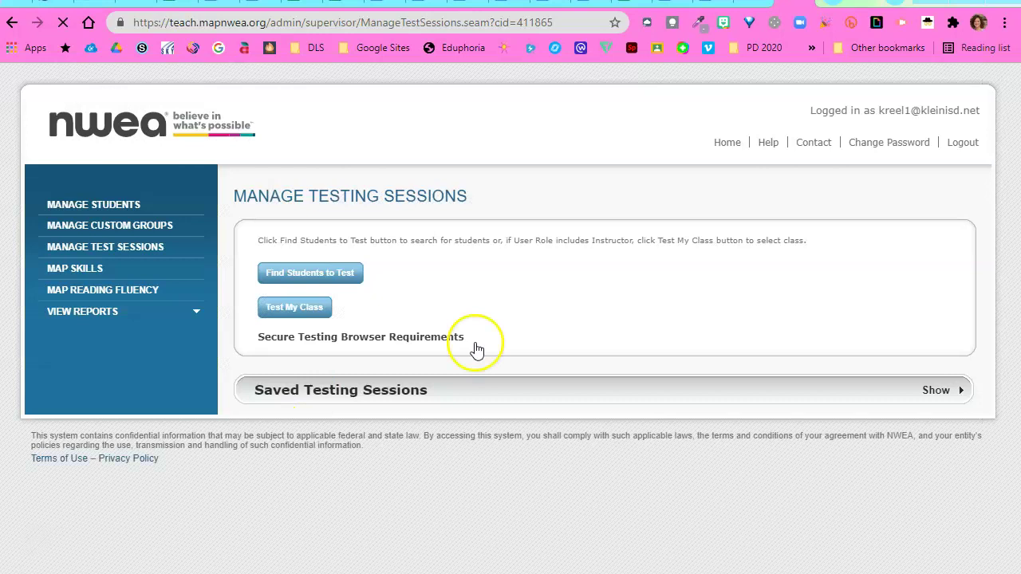
Show the Saved Testing Sessions list and select BOY_Science_Taylor
{"action": "left_click", "coordinate": [940, 444]}
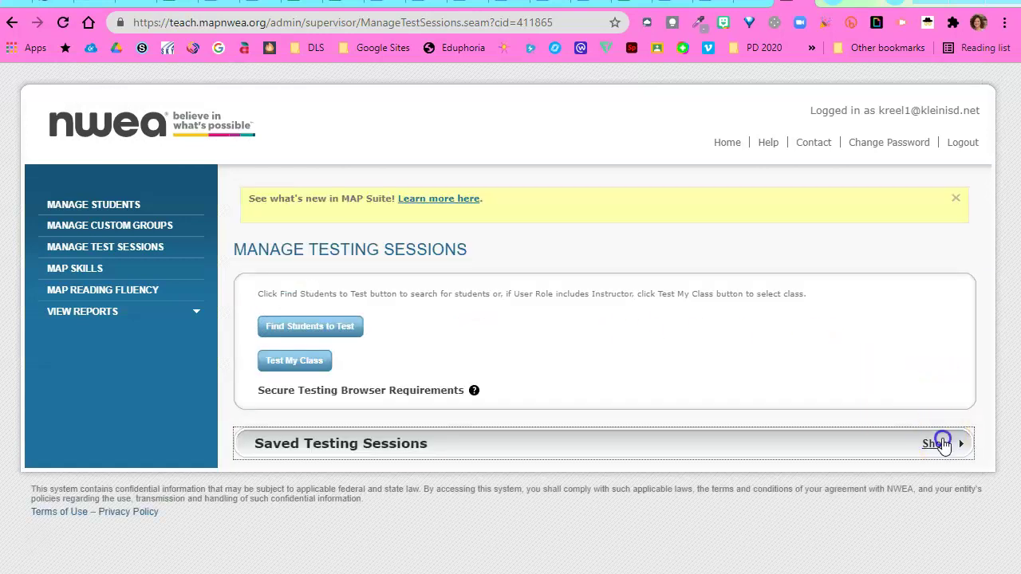
{"action": "left_click_drag", "start_coordinate": [1010, 319], "coordinate": [1010, 428]}
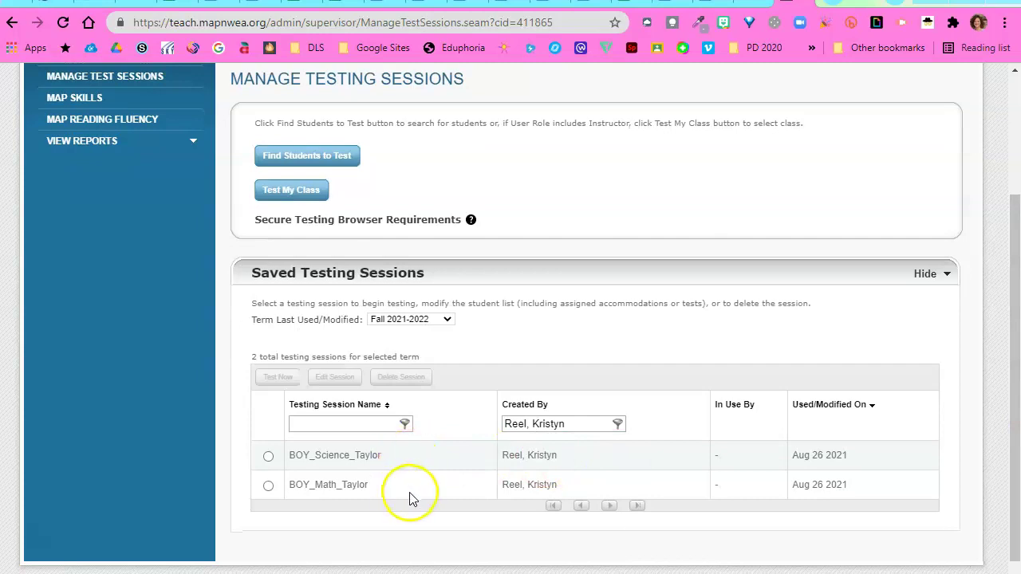
{"action": "left_click", "coordinate": [268, 456]}
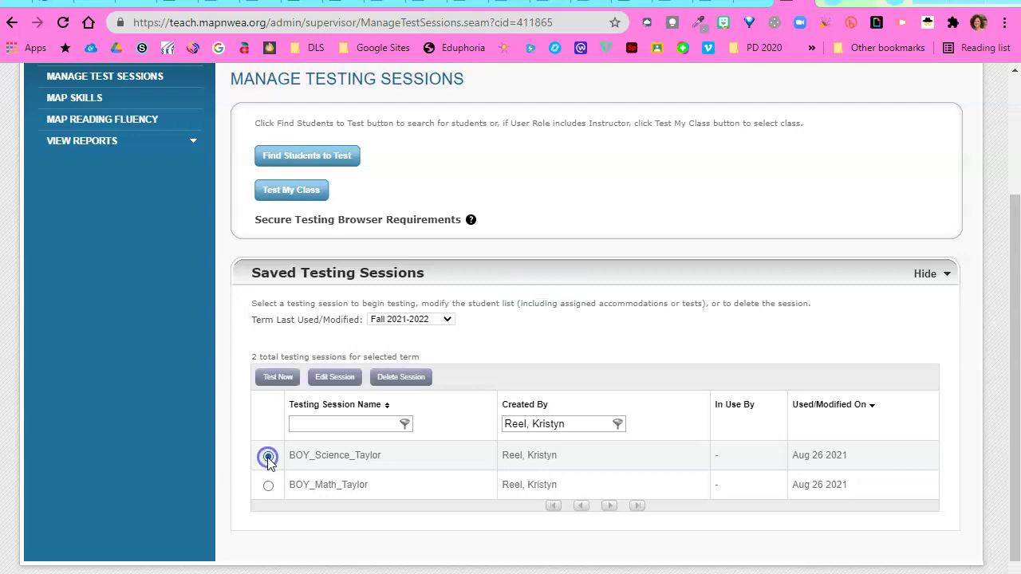
Edit BOY_Science_Taylor and assign Growth: Science 6+ TX 2017 to all its students
{"action": "left_click", "coordinate": [340, 384]}
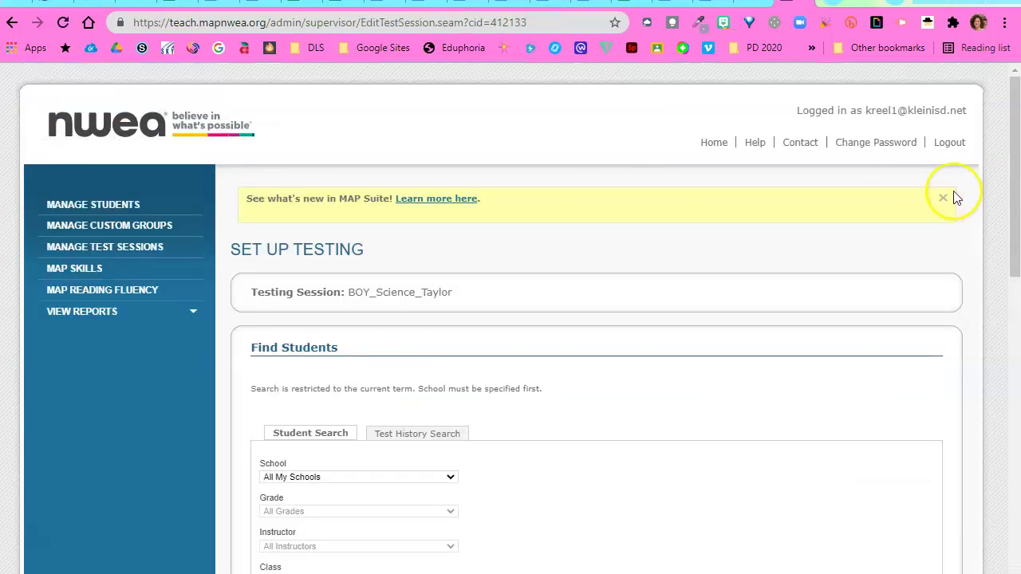
{"action": "left_click_drag", "start_coordinate": [1013, 210], "coordinate": [1013, 443]}
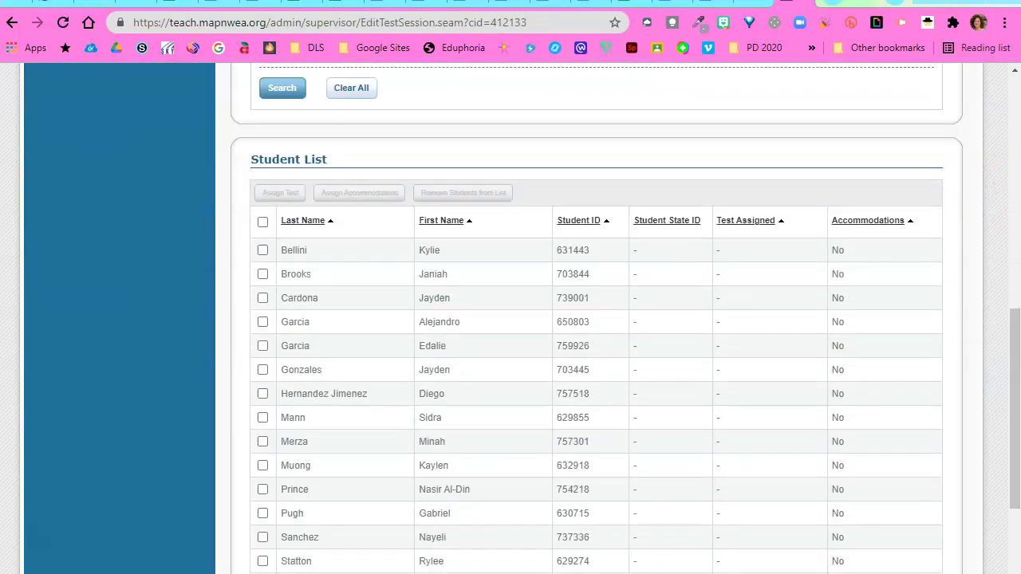
{"action": "left_click", "coordinate": [262, 222]}
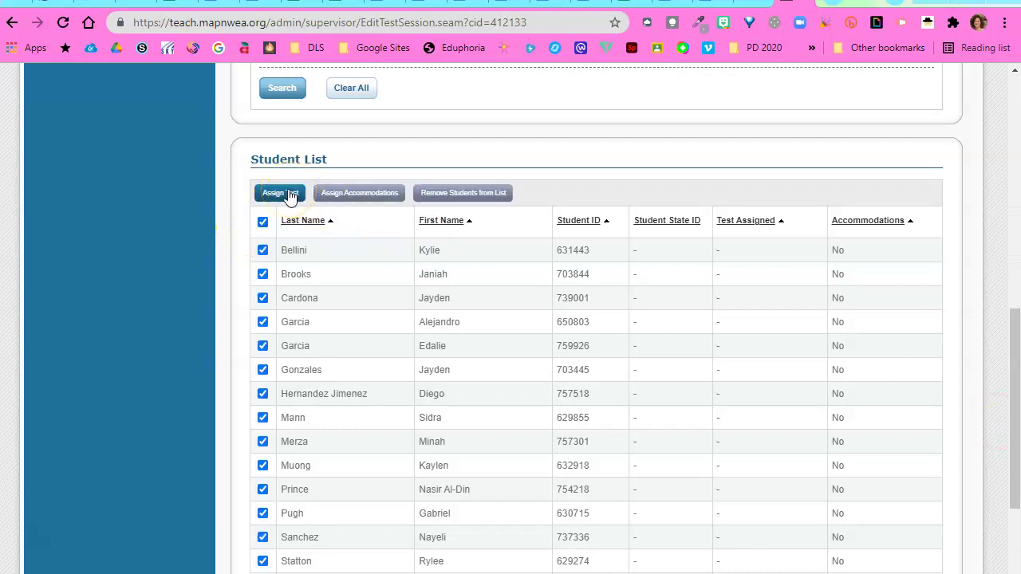
{"action": "left_click", "coordinate": [289, 194]}
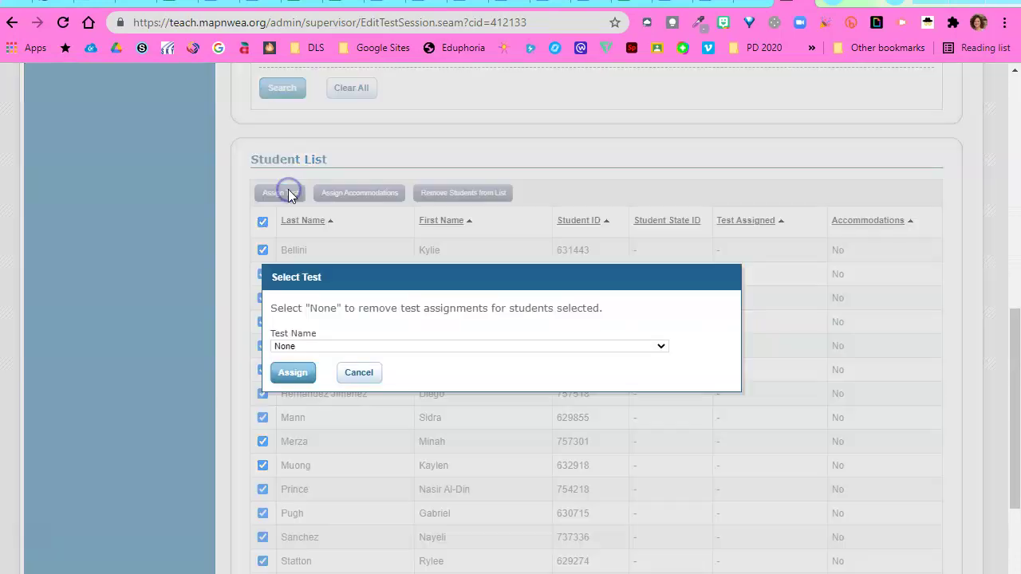
{"action": "left_click", "coordinate": [345, 348]}
{"action": "scroll", "coordinate": [335, 319], "scroll_direction": "down", "scroll_amount": 1}
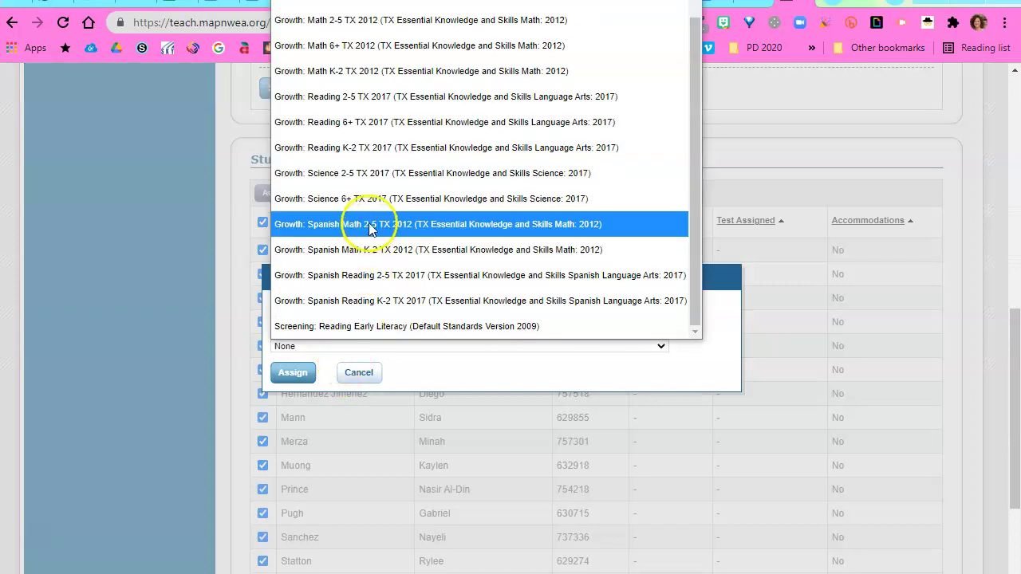
{"action": "left_click", "coordinate": [369, 200]}
{"action": "left_click", "coordinate": [294, 375]}
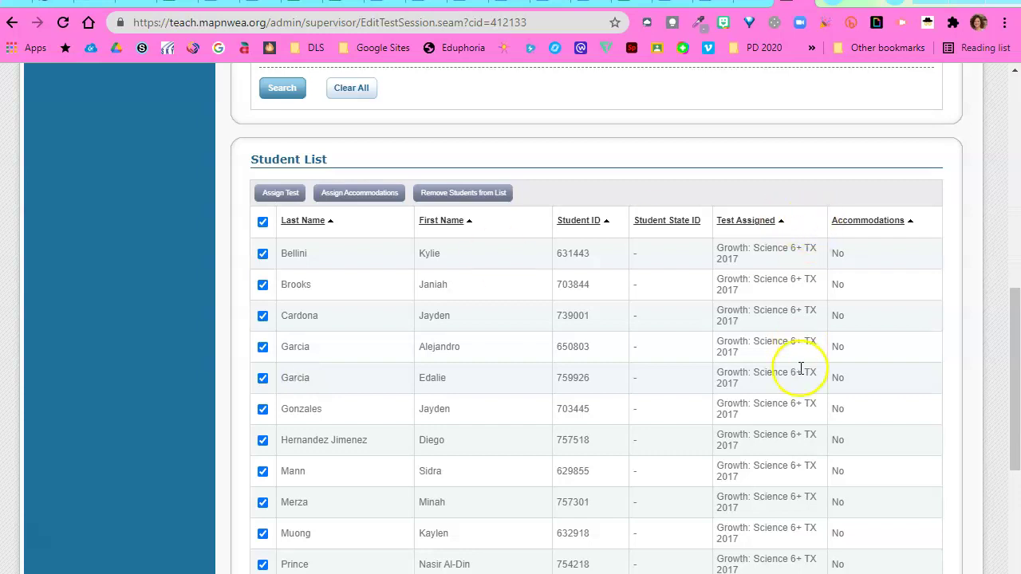
Deselect all students, then select the first, third and fifth students
{"action": "left_click", "coordinate": [263, 224]}
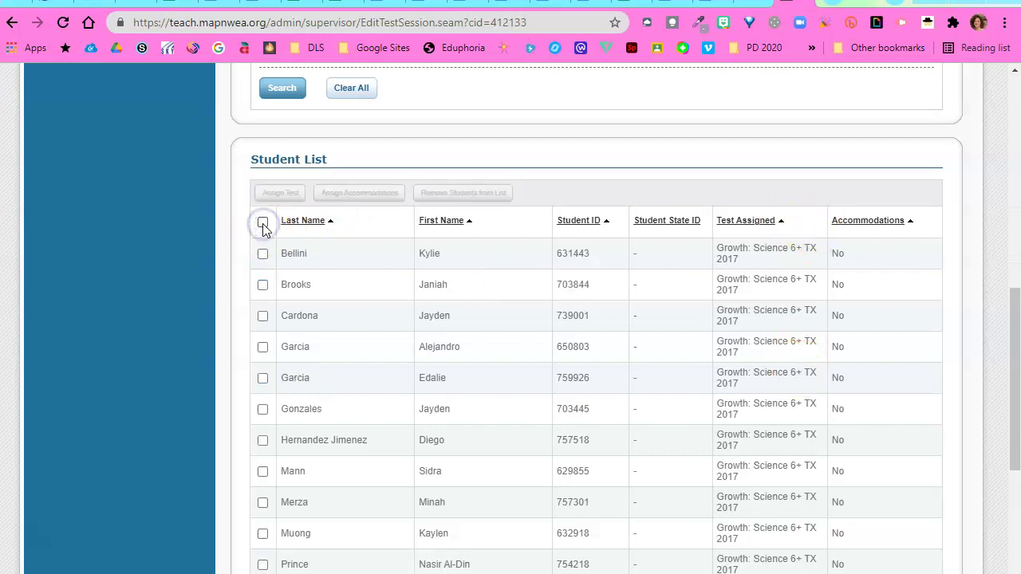
{"action": "left_click", "coordinate": [263, 255]}
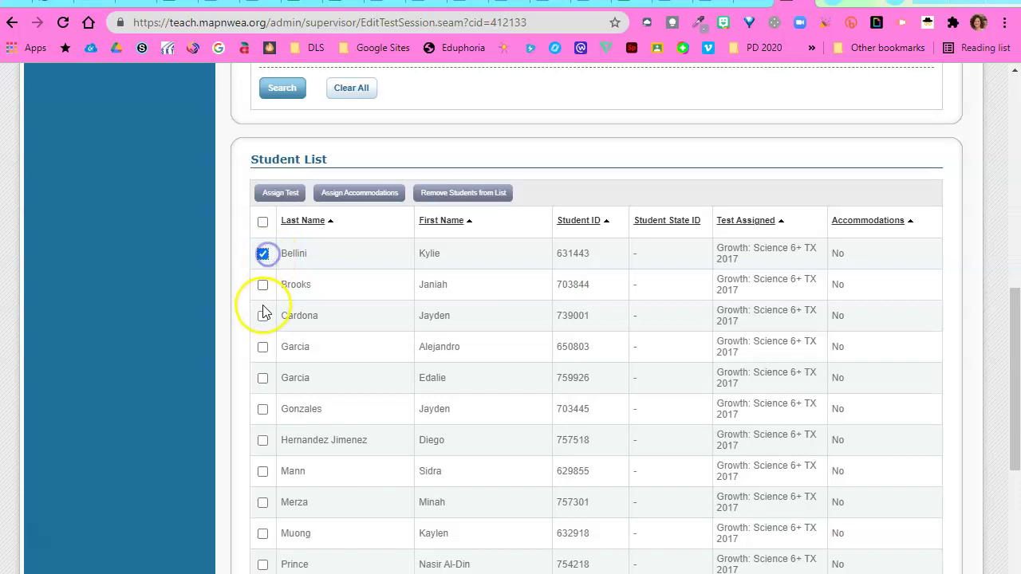
{"action": "left_click", "coordinate": [263, 316]}
{"action": "left_click", "coordinate": [262, 378]}
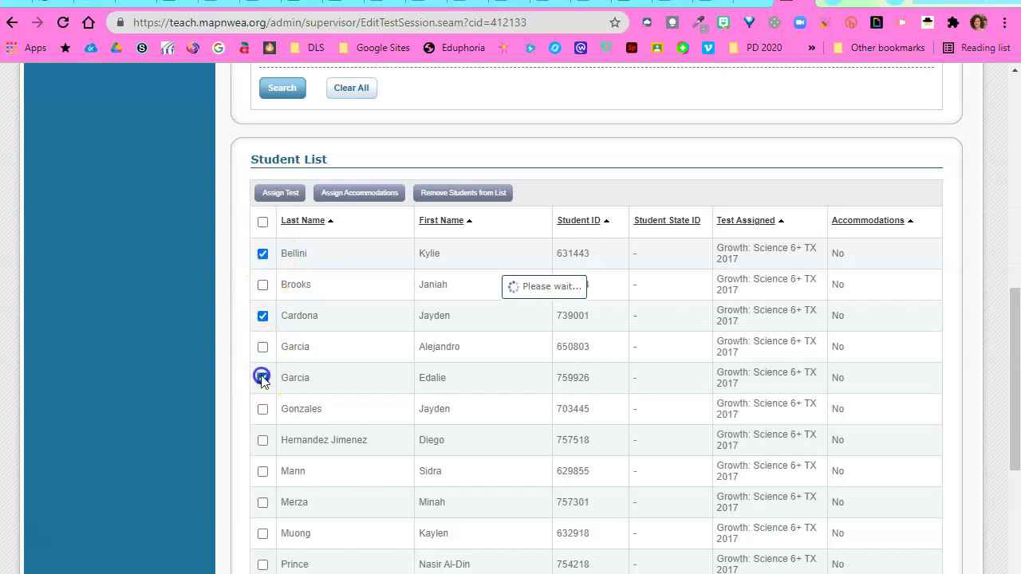
Give the three selected students text-to-speech accommodations, including reading answer choices aloud
{"action": "left_click", "coordinate": [338, 198]}
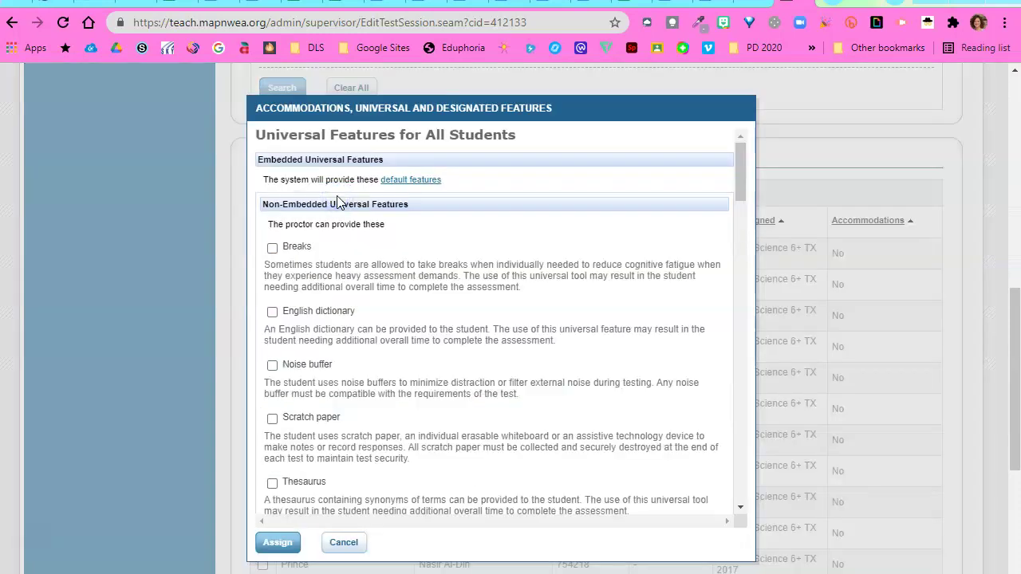
{"action": "left_click", "coordinate": [736, 236]}
{"action": "left_click_drag", "start_coordinate": [735, 235], "coordinate": [729, 296]}
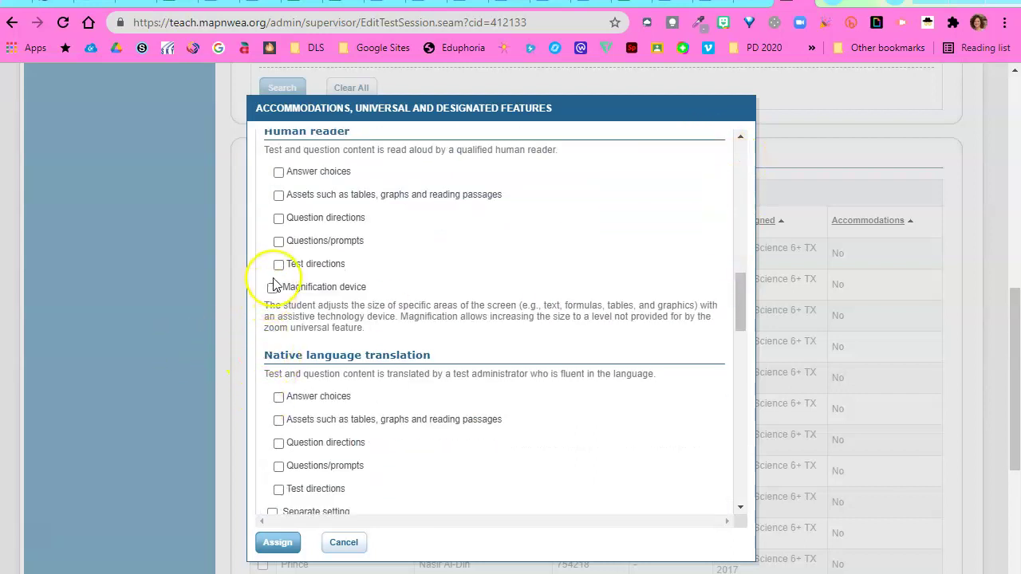
{"action": "left_click_drag", "start_coordinate": [736, 301], "coordinate": [728, 224]}
{"action": "left_click", "coordinate": [311, 343]}
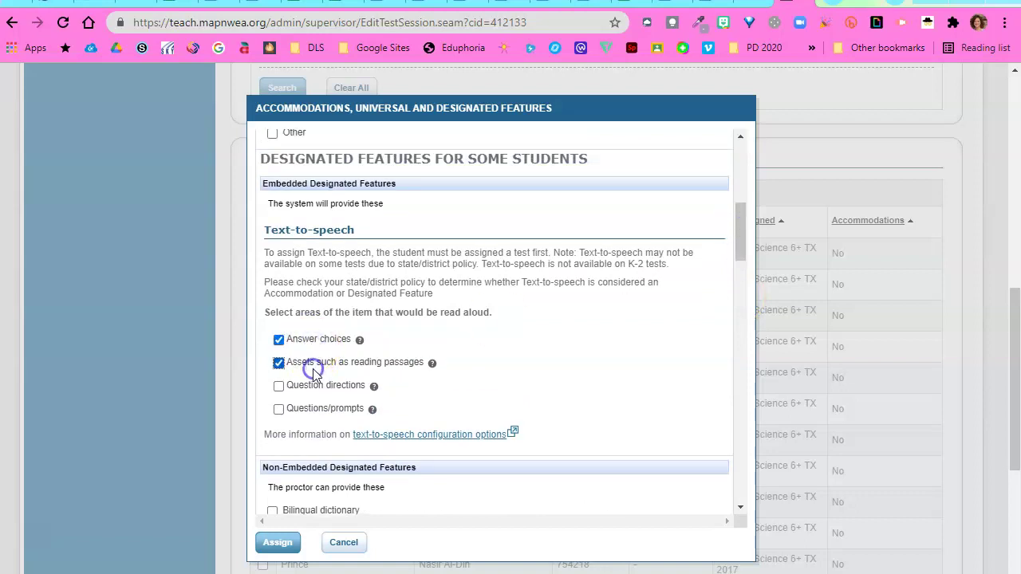
{"action": "left_click", "coordinate": [318, 408]}
{"action": "left_click", "coordinate": [276, 541]}
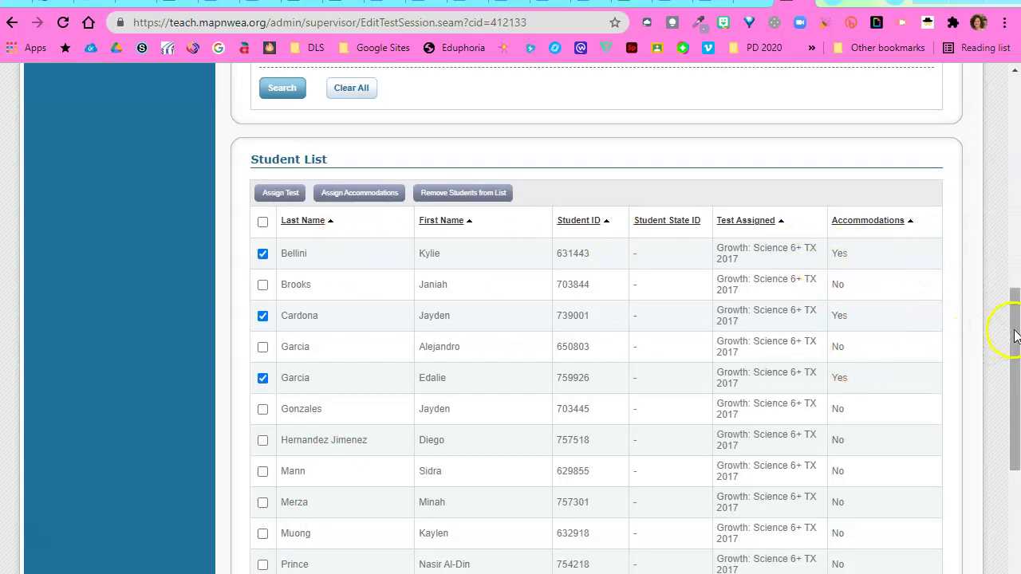
Save the edited BOY_Science_Taylor session and exit
{"action": "left_click_drag", "start_coordinate": [1014, 335], "coordinate": [1014, 421]}
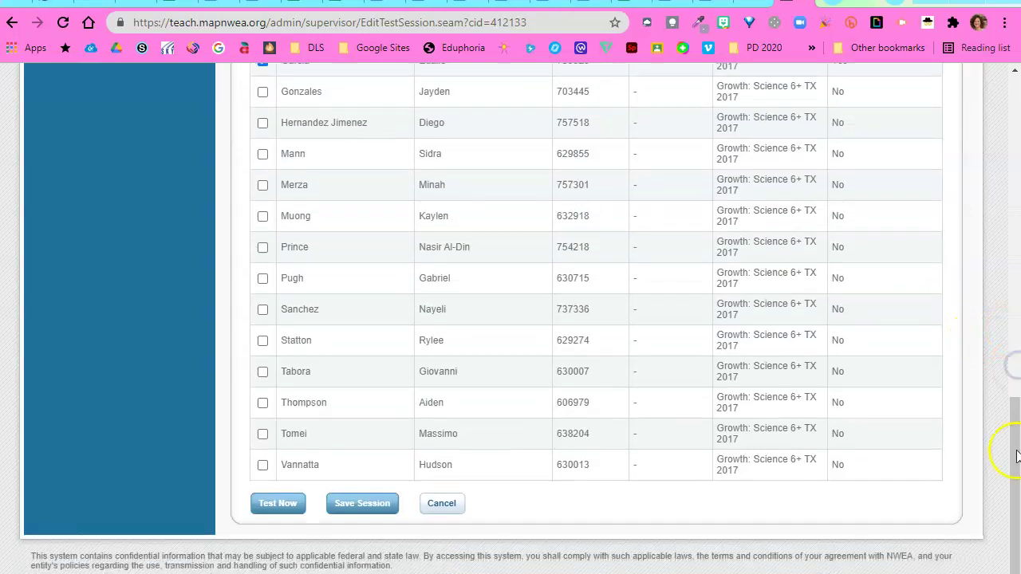
{"action": "left_click", "coordinate": [355, 504]}
{"action": "left_click", "coordinate": [329, 397]}
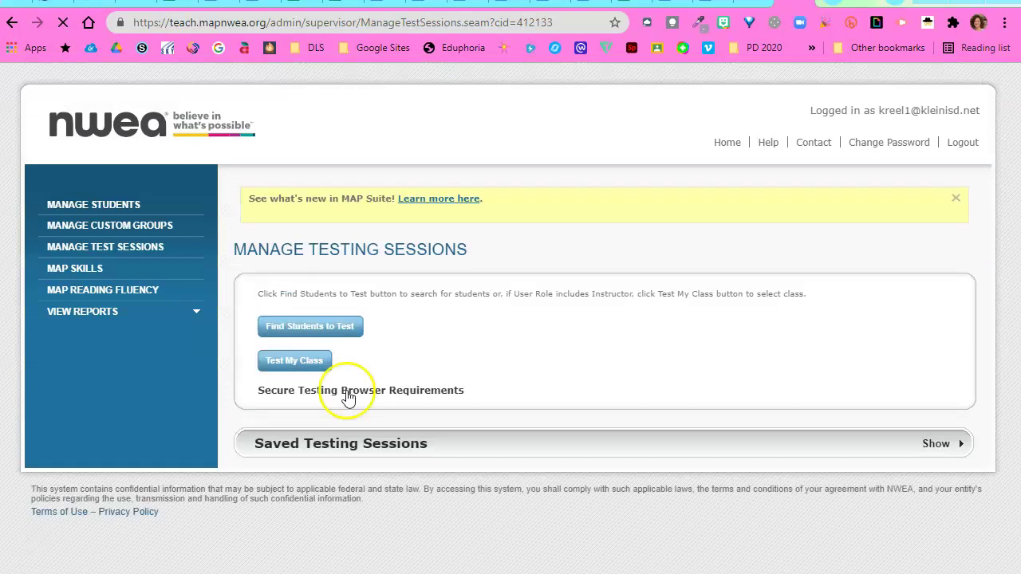
Show the Saved Testing Sessions list with BOY_Science_Taylor and BOY_Math_Taylor
{"action": "left_click", "coordinate": [934, 444]}
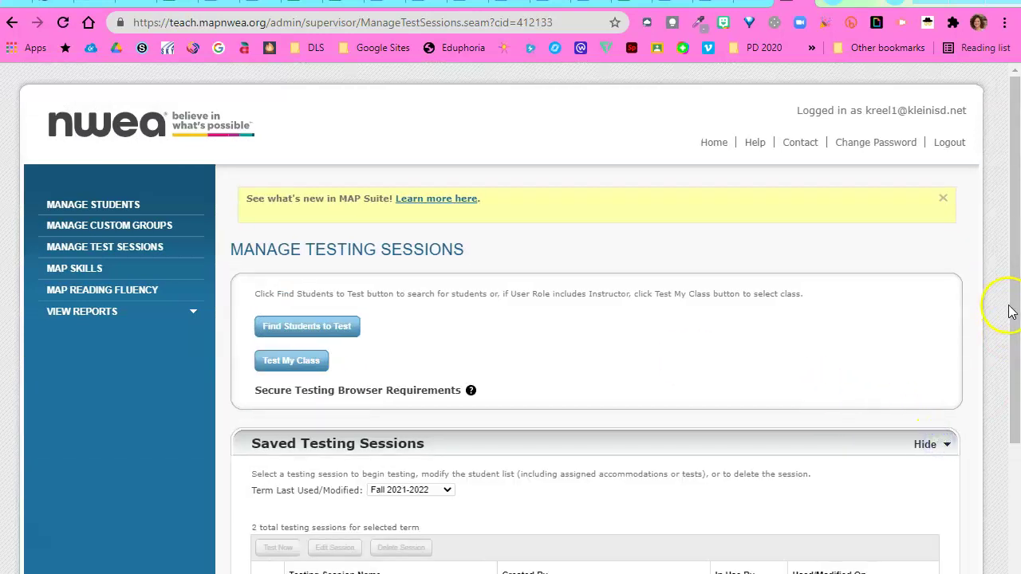
{"action": "left_click_drag", "start_coordinate": [1008, 311], "coordinate": [1014, 437]}
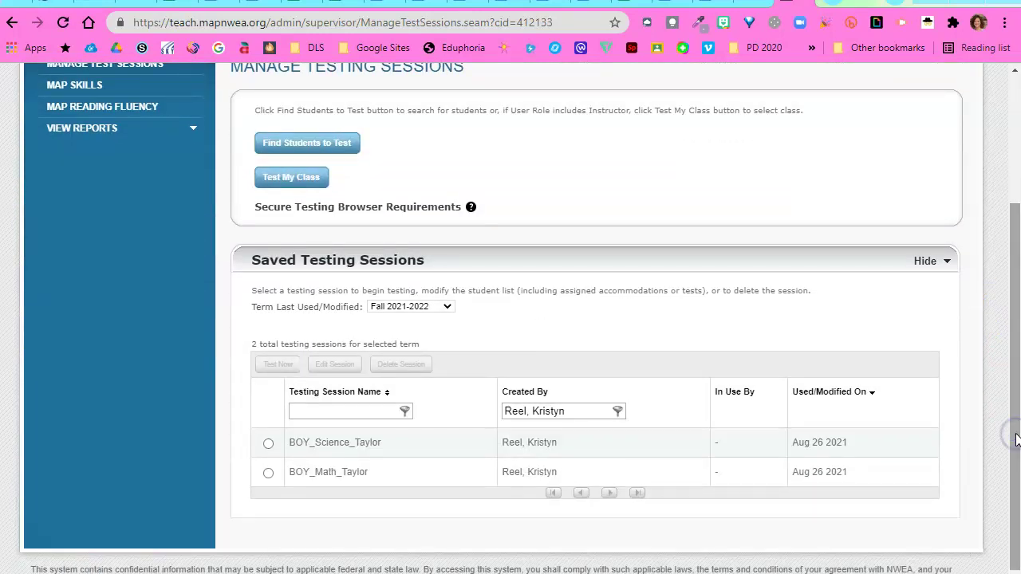
{"action": "left_click", "coordinate": [307, 416]}
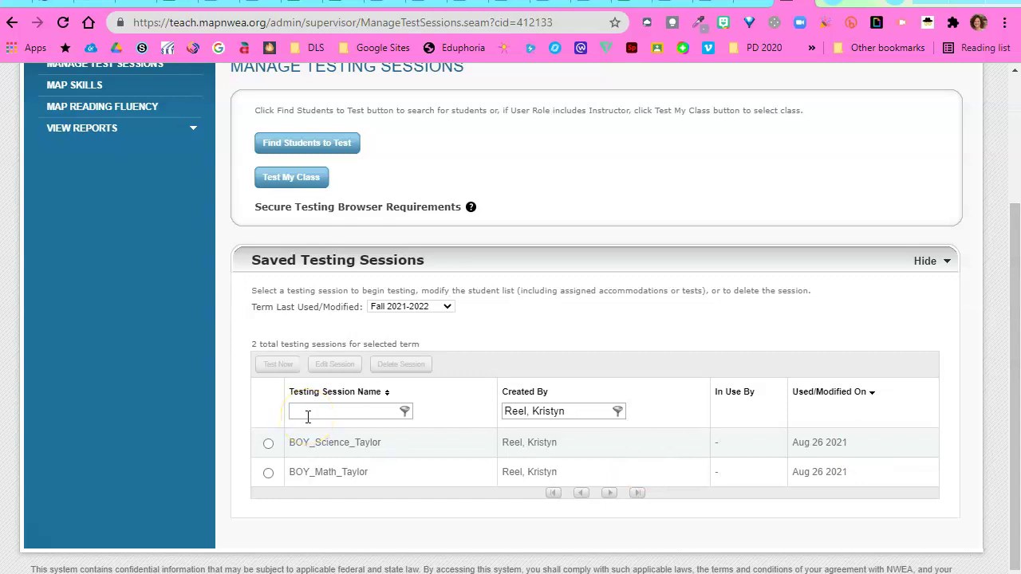